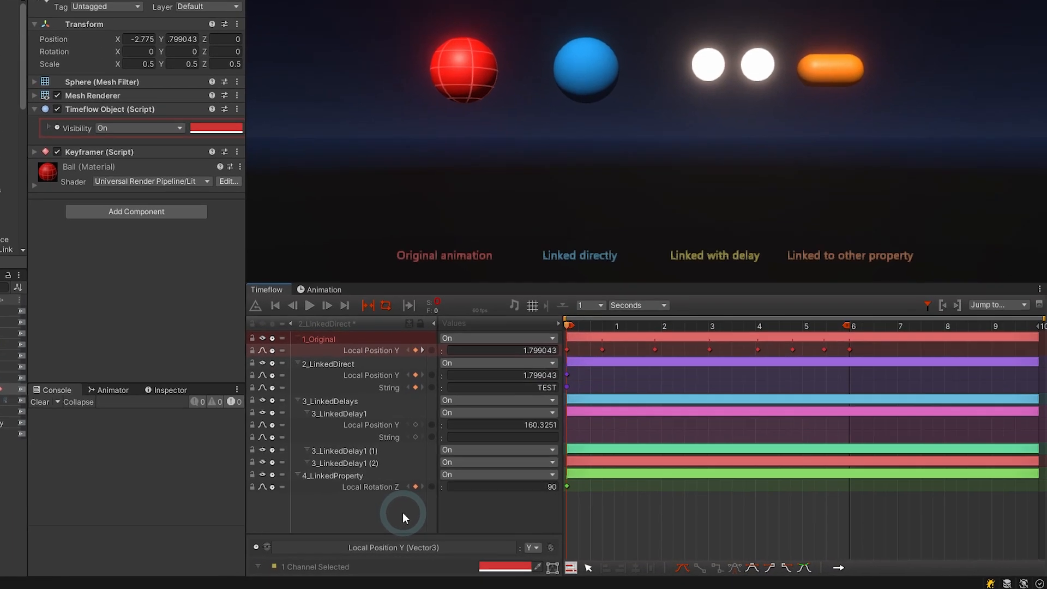
Start playback of the Keyframer_ChannelLink scene in Timeflow so the red ball bounces.
key("space")
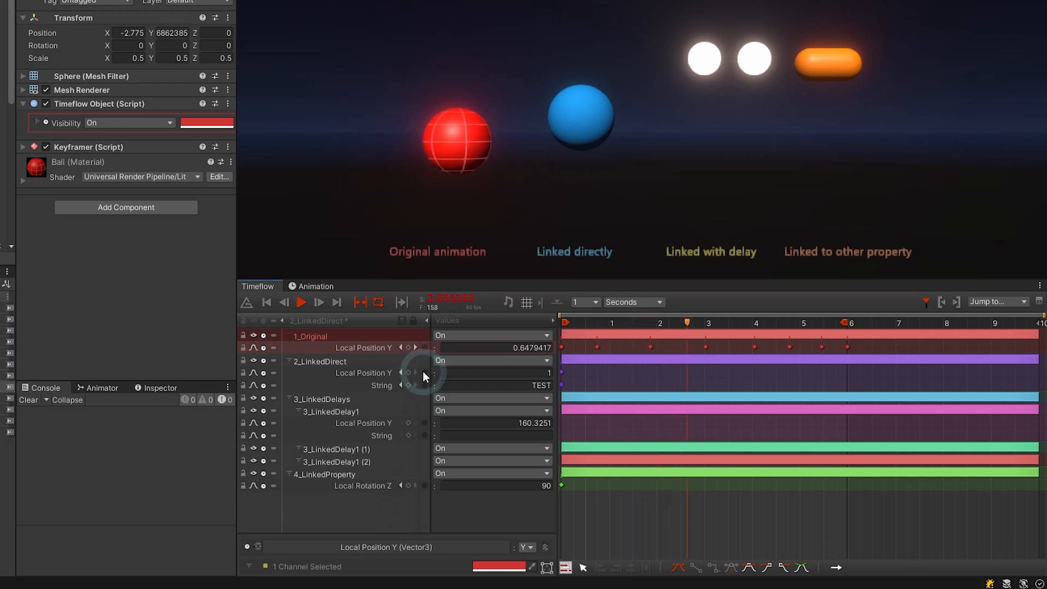
Link 2_LinkedDirect's and 3_LinkedDelay1's Local Position Y to 1_Original's, and 3_LinkedDelay1's String to 2_LinkedDirect's String.
left_click_drag(424, 373, 425, 348)
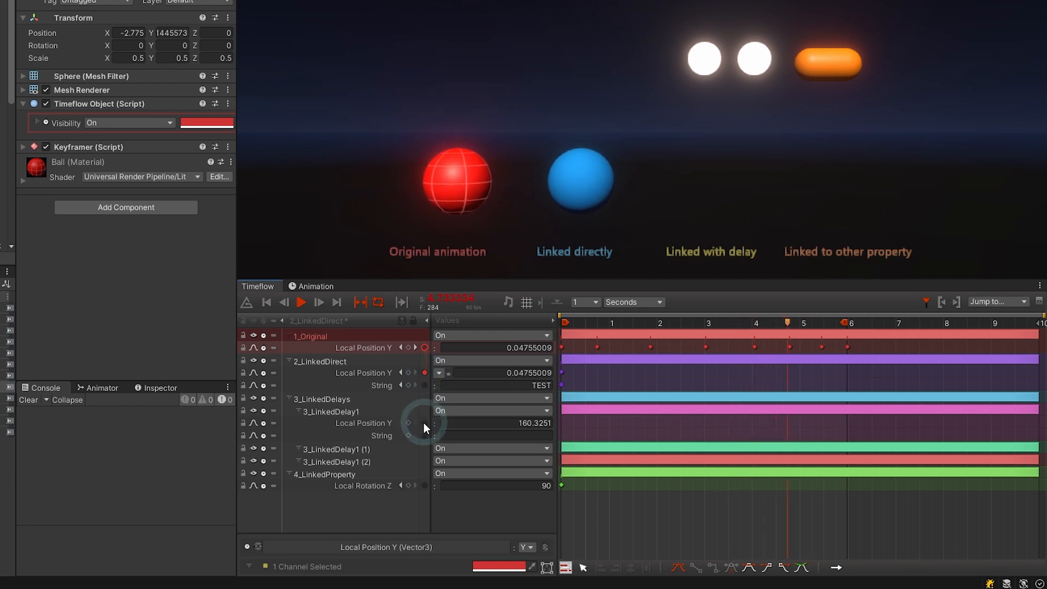
left_click_drag(424, 422, 424, 348)
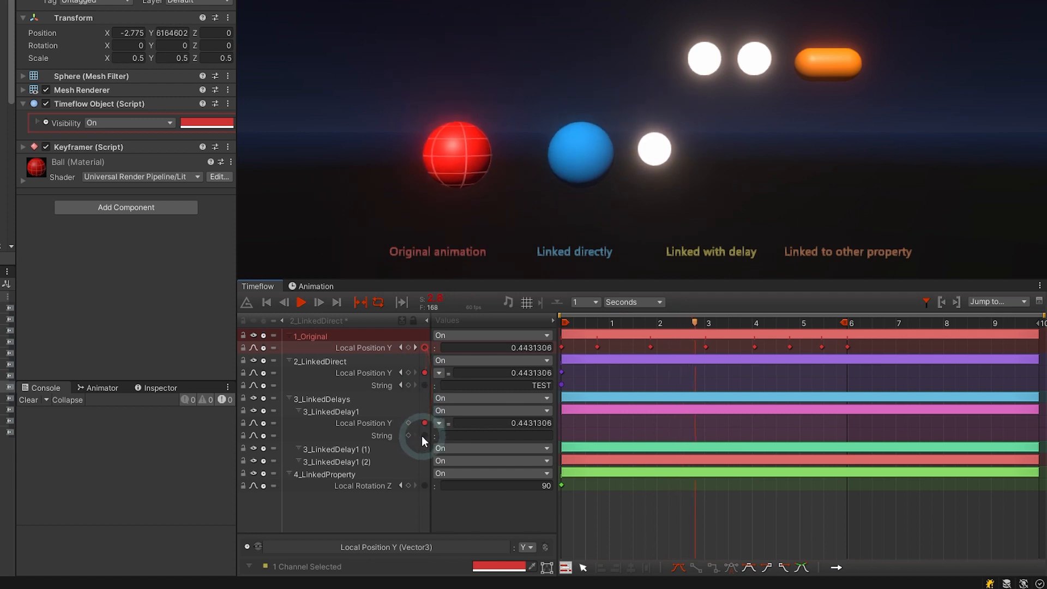
left_click_drag(424, 435, 425, 385)
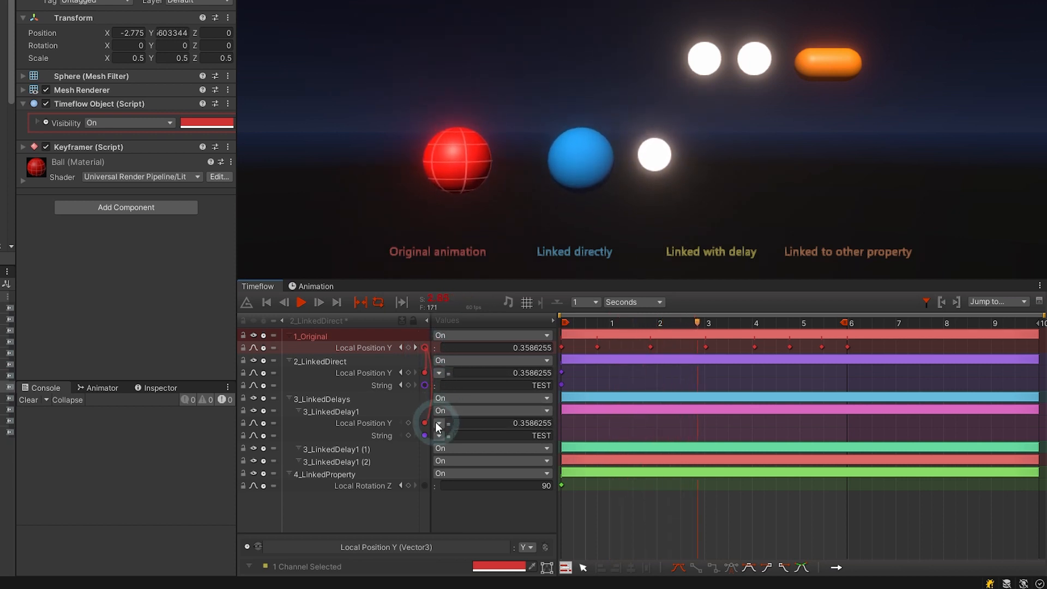
left_click_drag(423, 486, 438, 440)
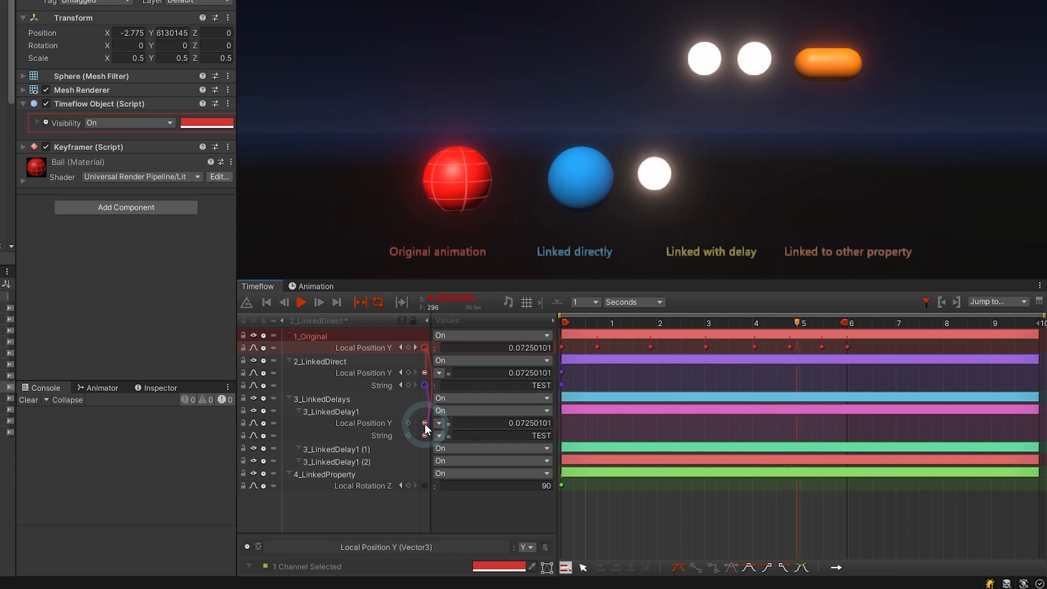
Remove 3_LinkedDelay1's Local Position Y link and select 2_LinkedDirect's Local Position Y channel.
left_click(424, 424)
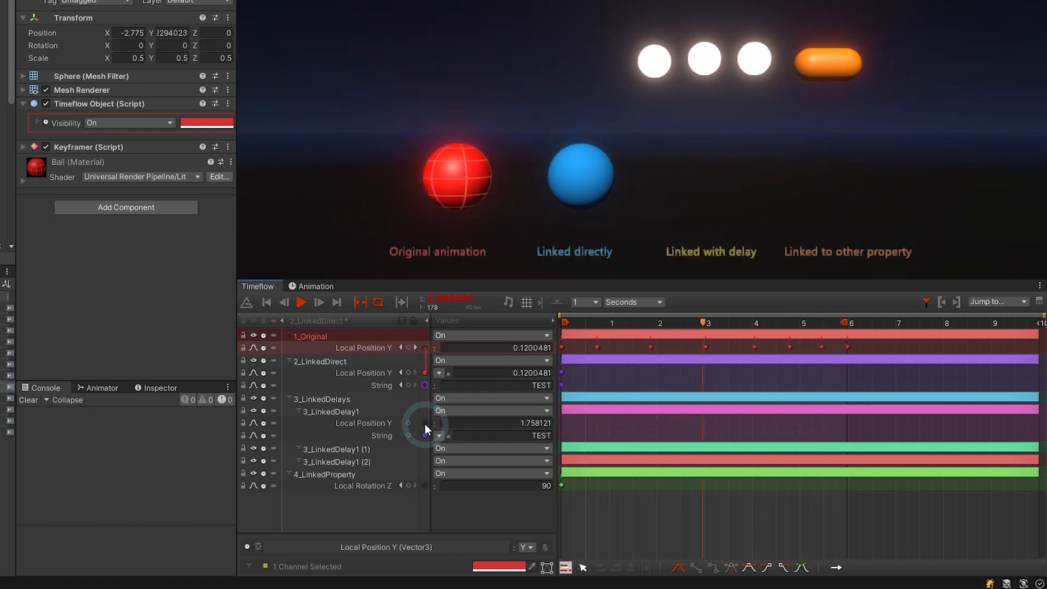
left_click(385, 371)
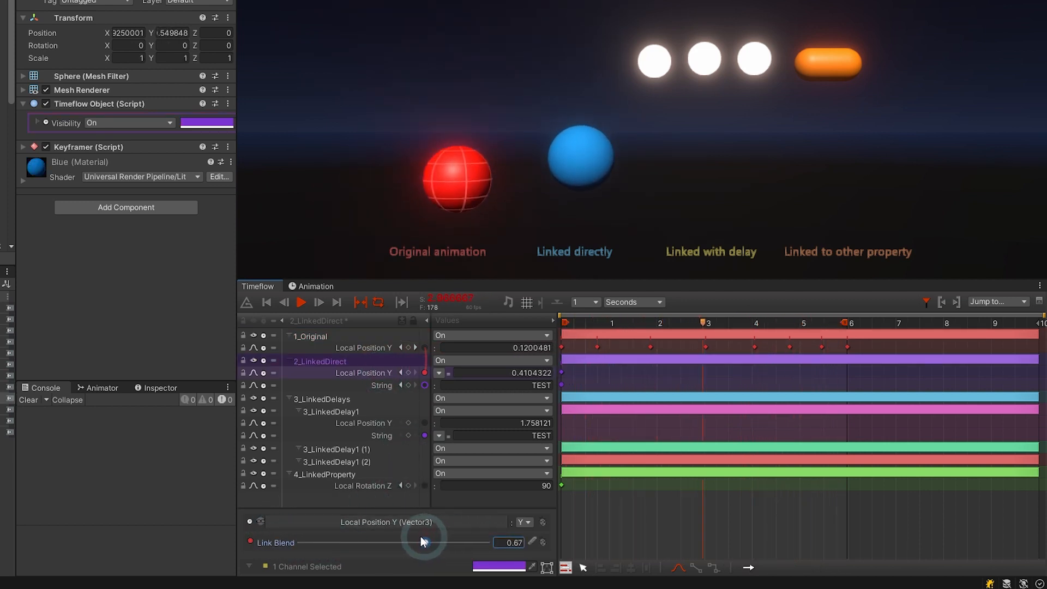
Set Link Blend to 1, expand the link settings with Local Position Y as source, and edit Smooth.
left_click_drag(411, 541, 533, 541)
left_click(532, 542)
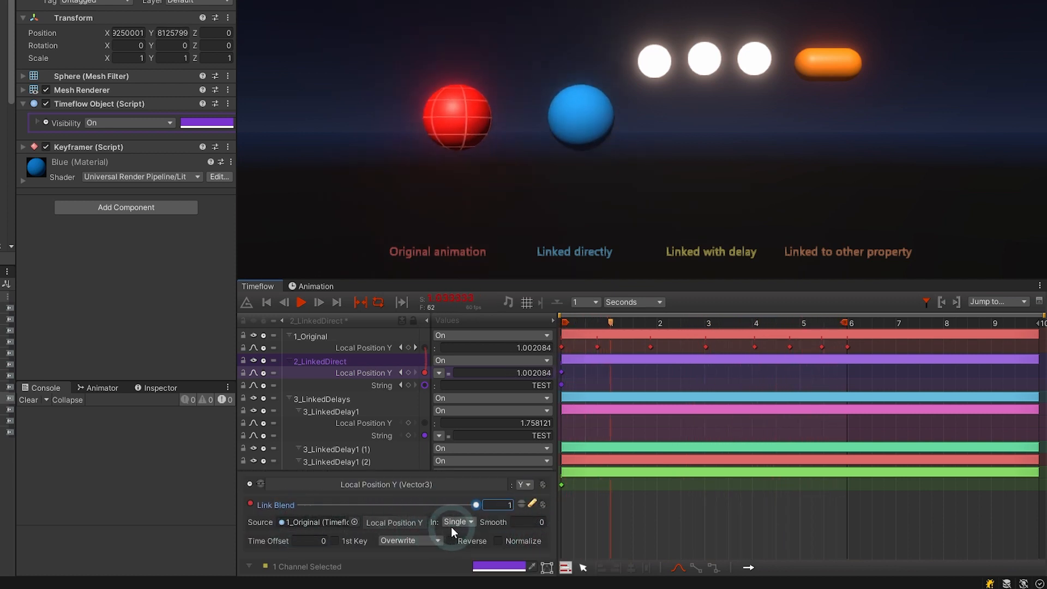
left_click(417, 521)
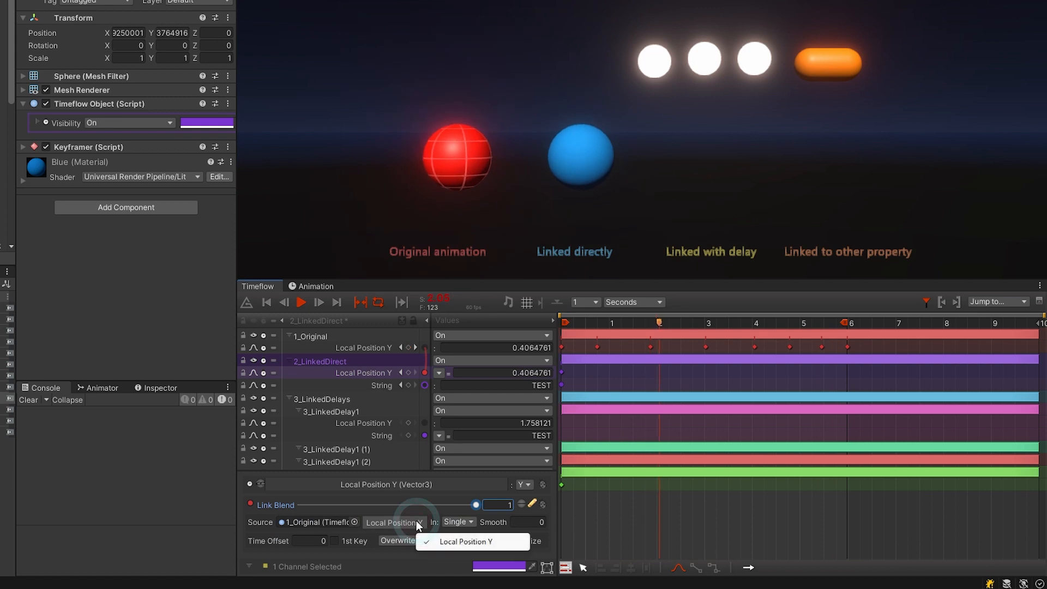
left_click(436, 541)
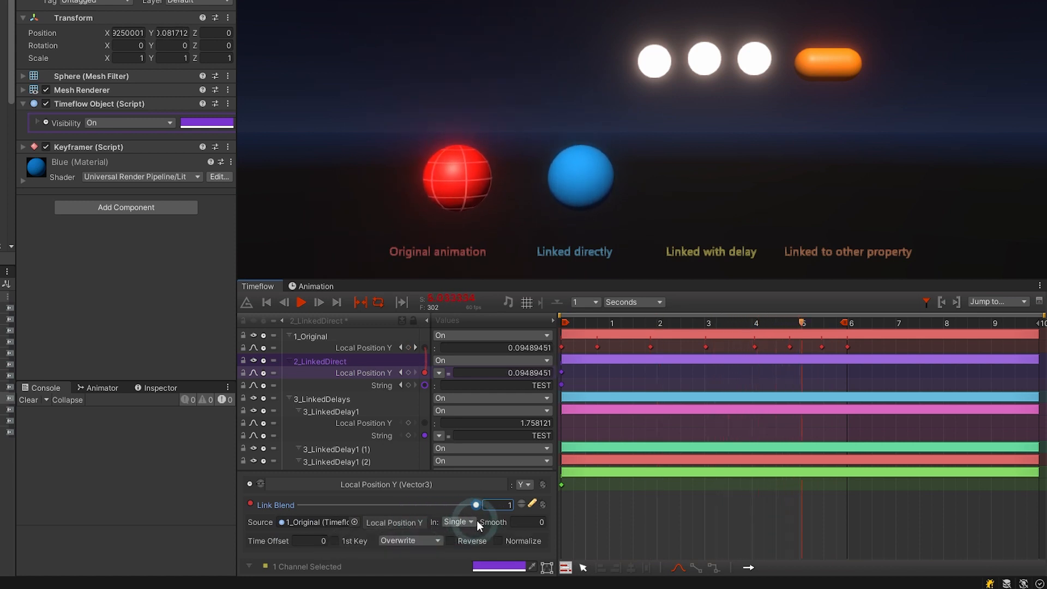
left_click(518, 522)
type("1")
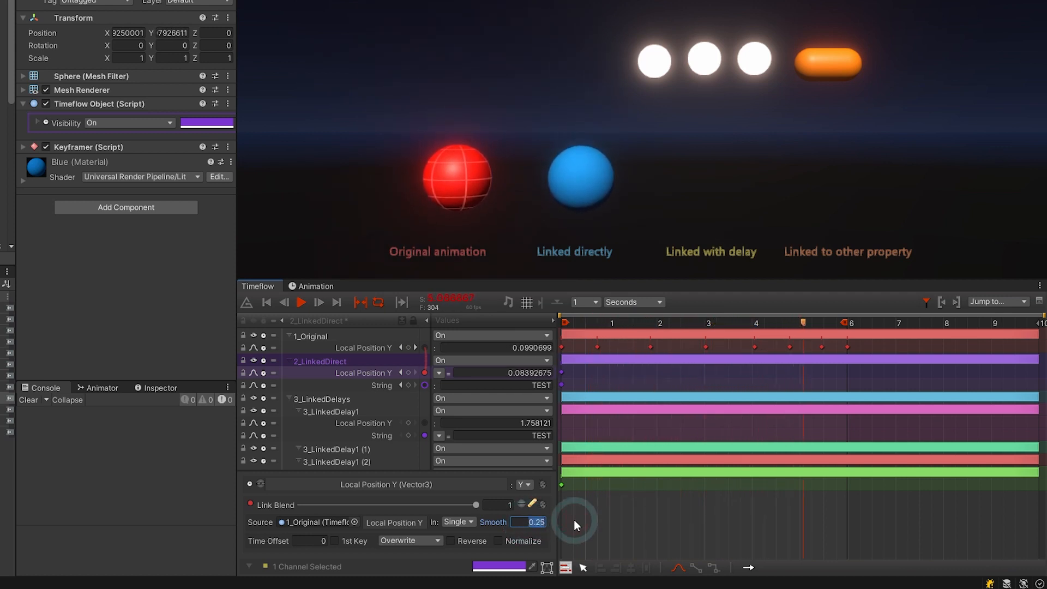
Reset Smooth to 0 and, after trying other Time Offset values, commit a Time Offset of 0.
type("0")
left_click(316, 541)
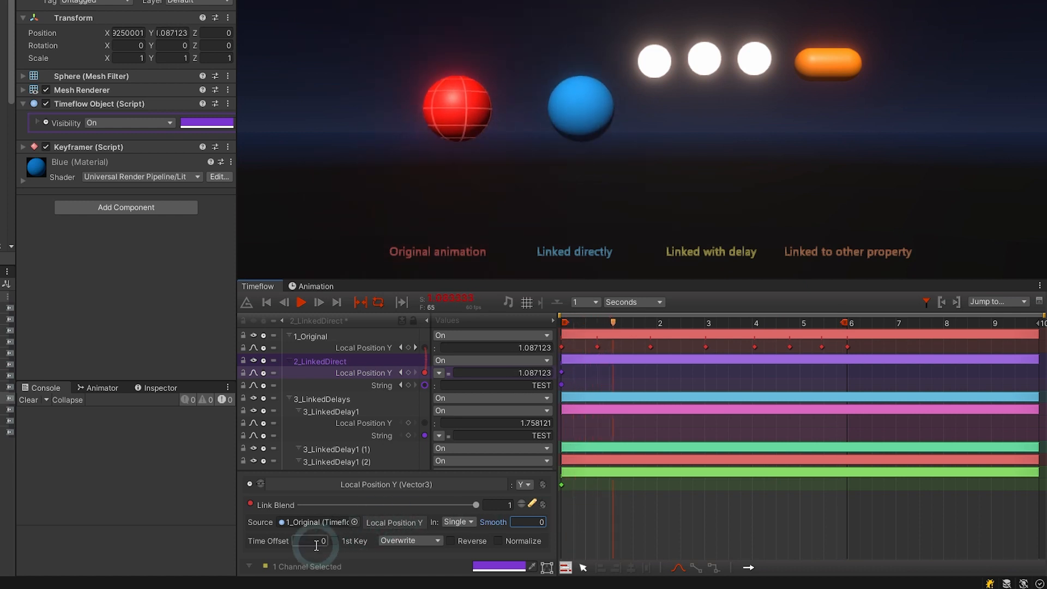
type("1")
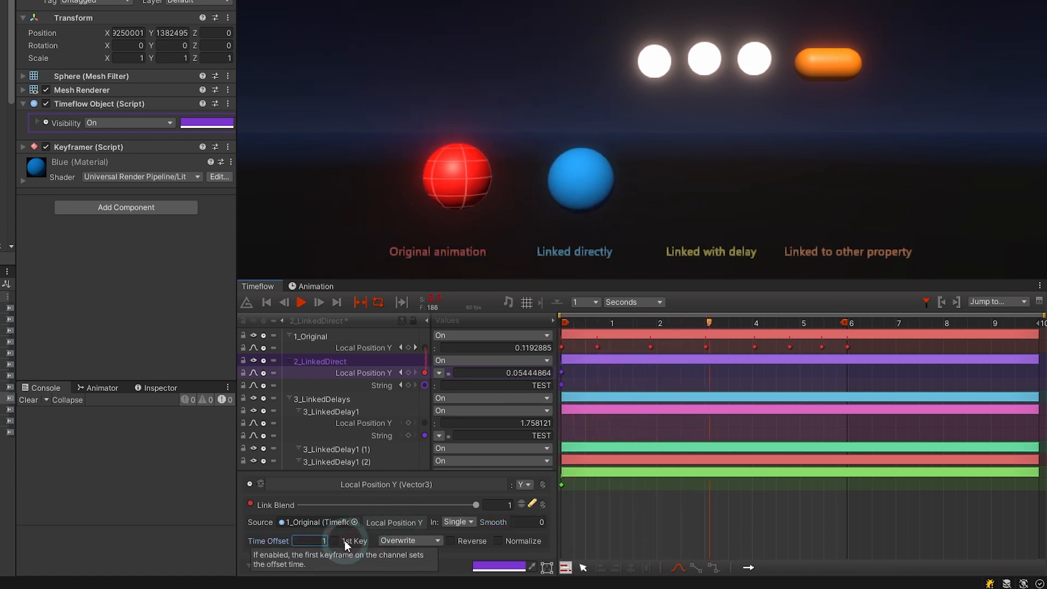
mouse_move(270, 543)
left_mouse_down()
mouse_move(231, 537)
mouse_move(280, 542)
left_mouse_up()
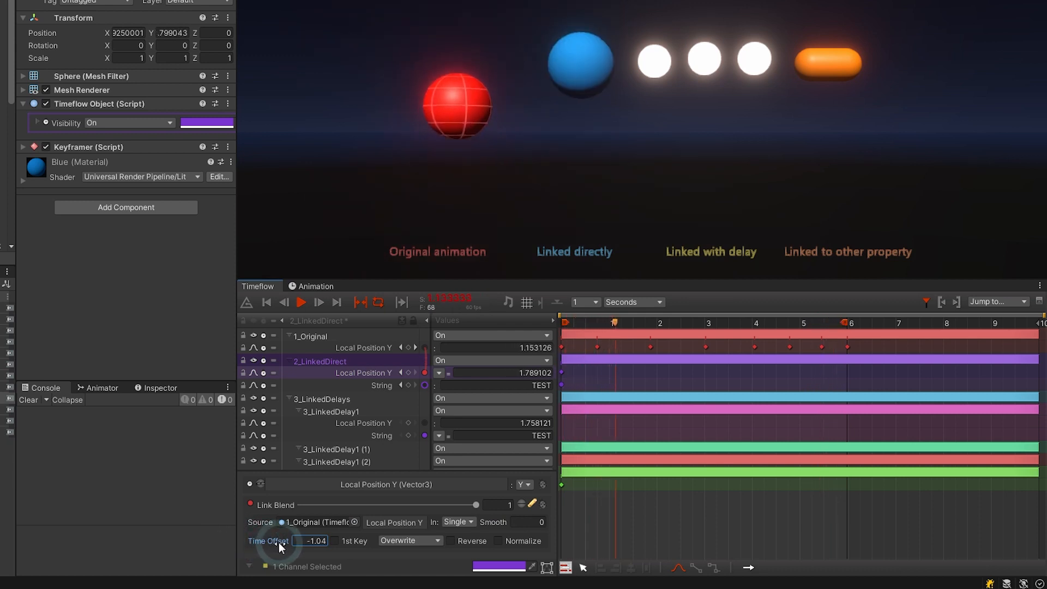
left_click(311, 542)
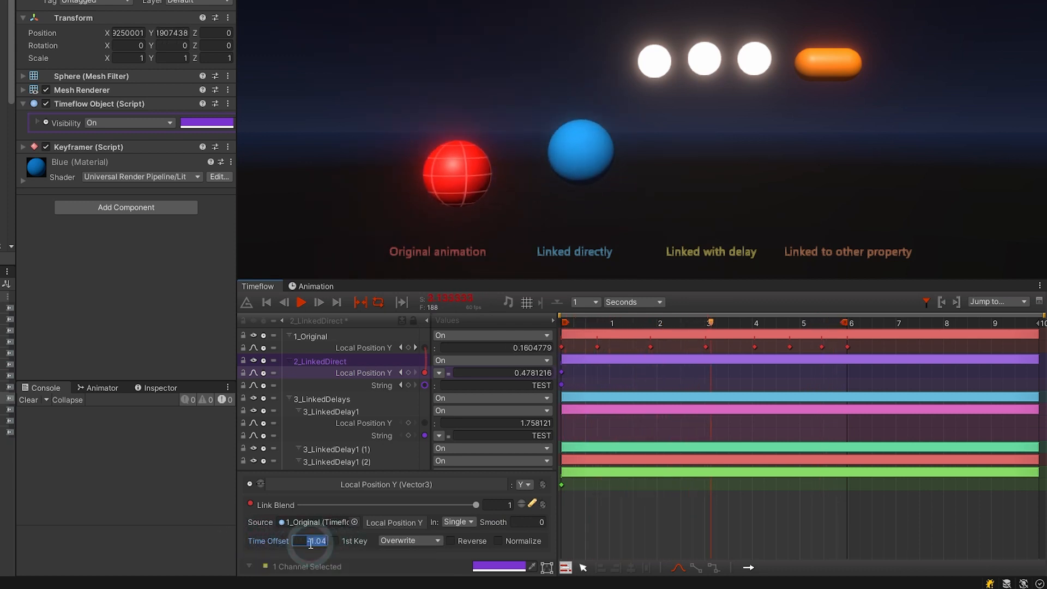
type("0")
left_click(427, 516)
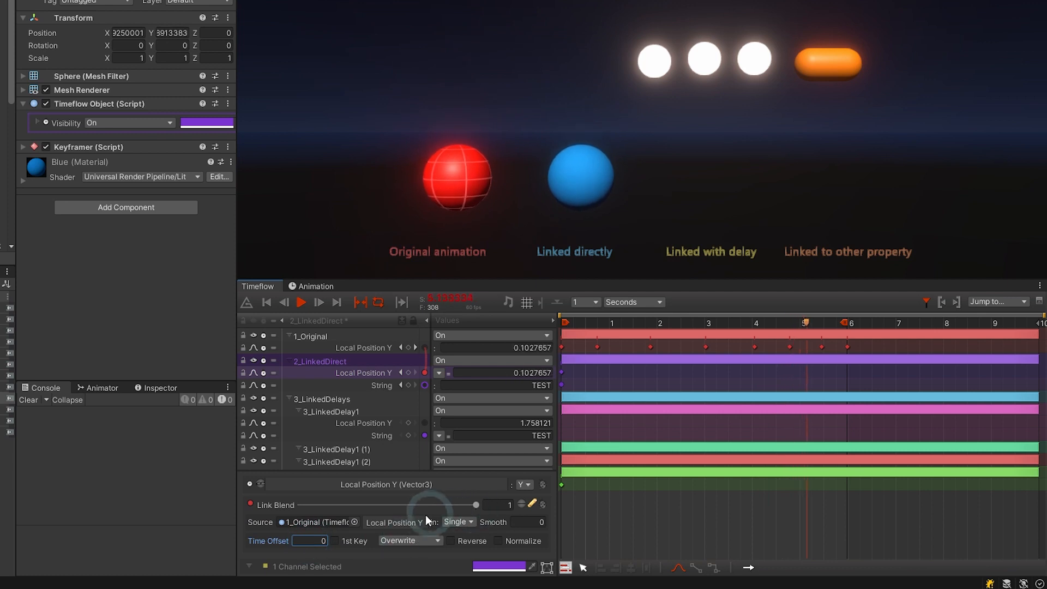
Switch 2_LinkedDirect's link blend mode to Add, then to Subtract.
left_click(418, 539)
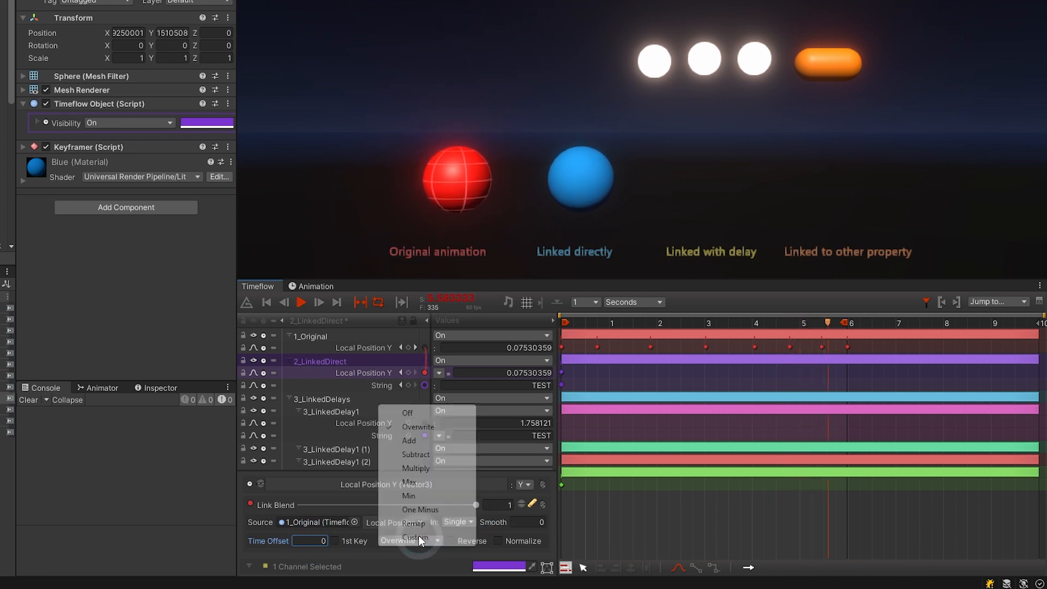
left_click(425, 441)
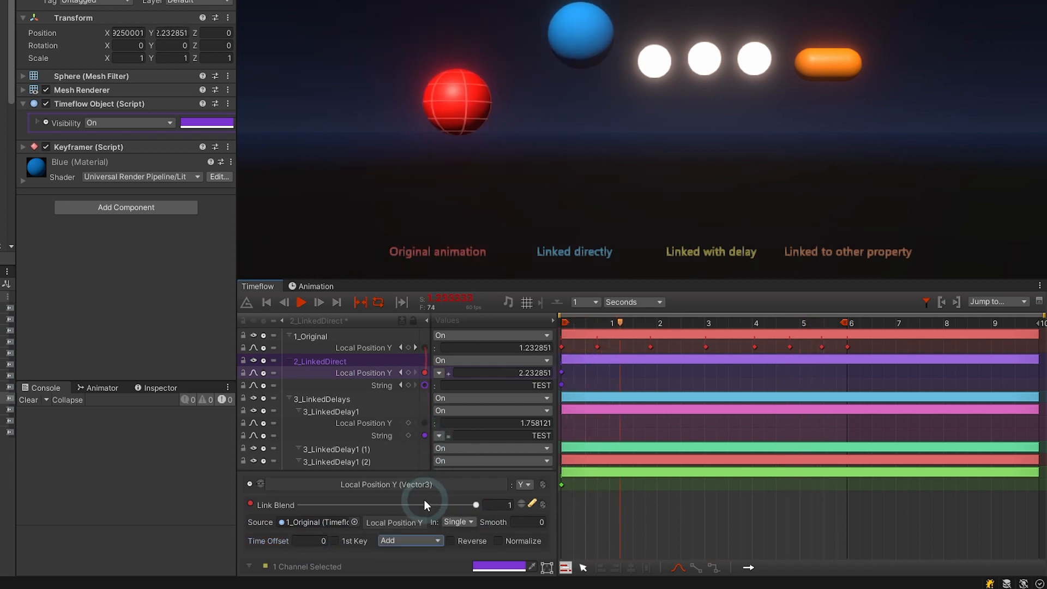
left_click(415, 540)
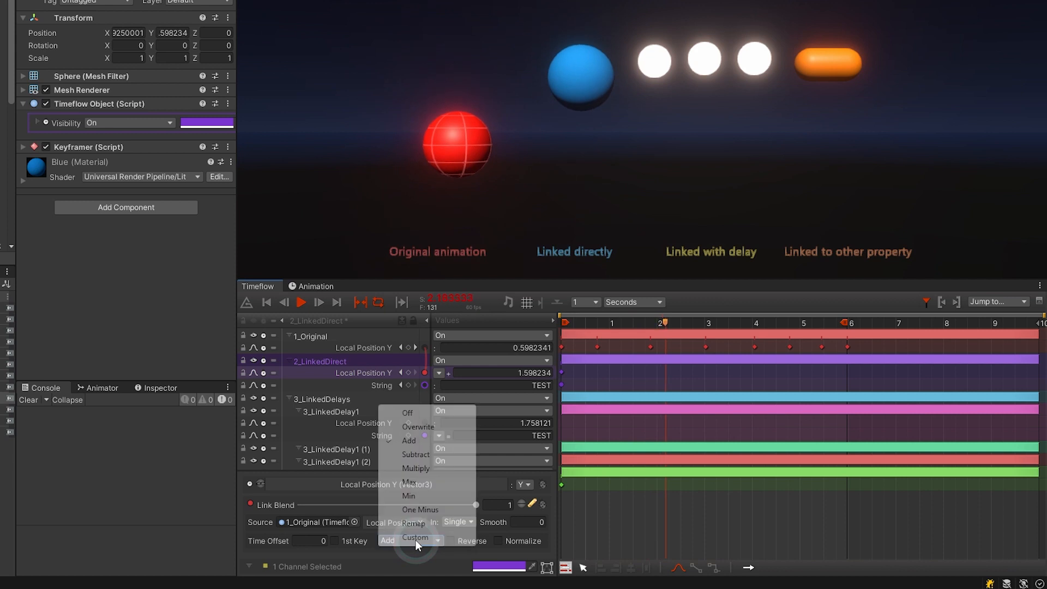
left_click(421, 452)
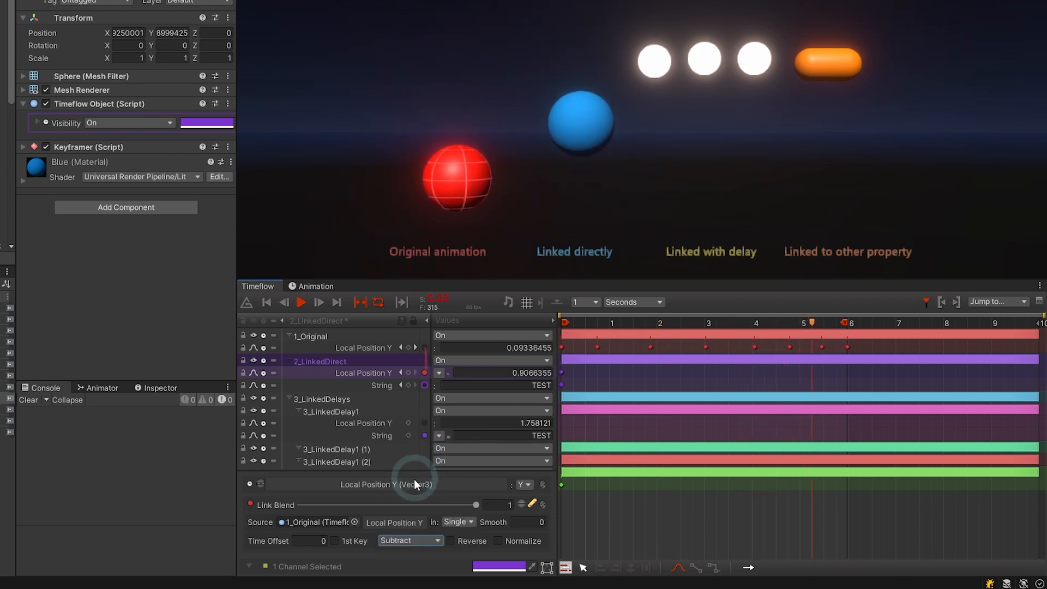
left_click(417, 540)
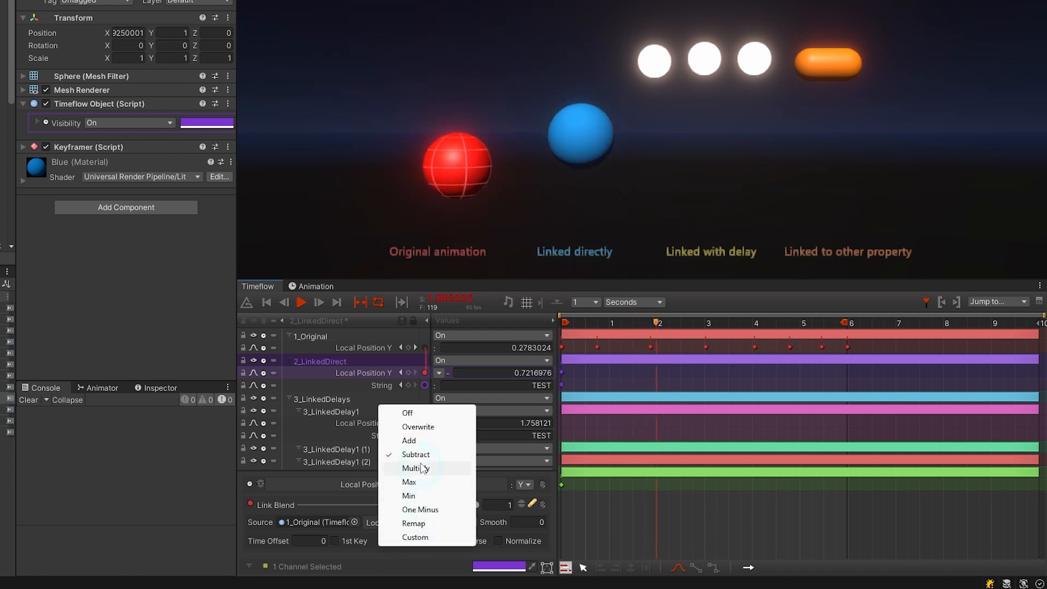
left_click(414, 552)
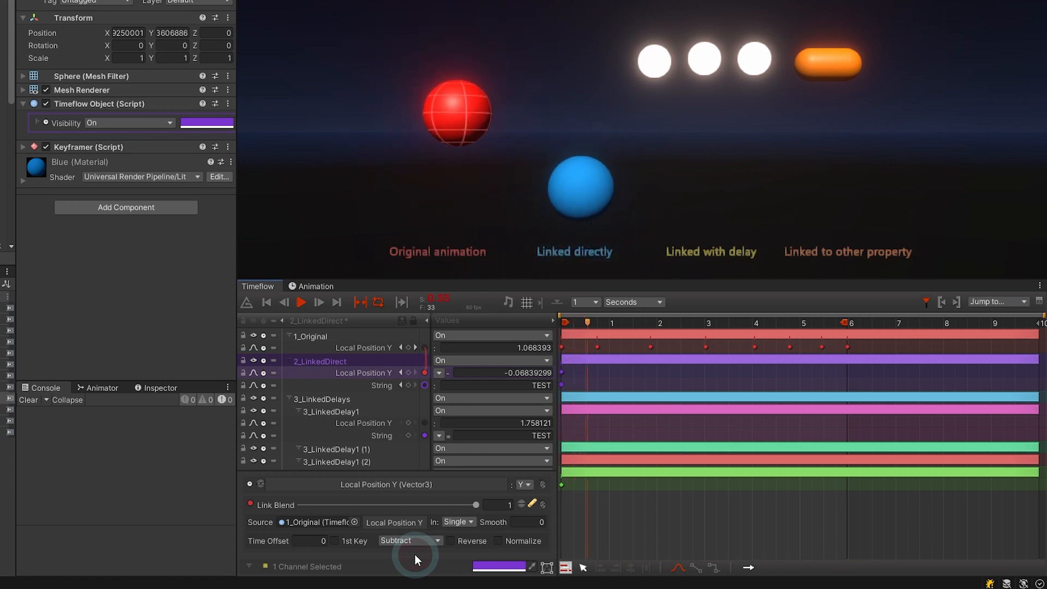
Turn Reverse on for the link, turn it back off, and show the blend mode choices.
left_click(450, 541)
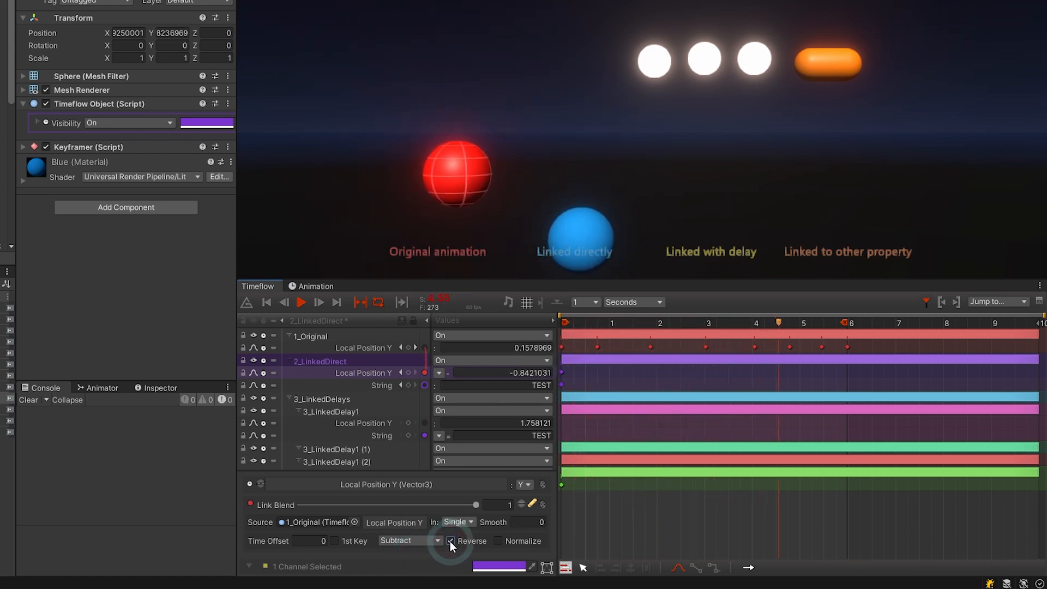
left_click(449, 541)
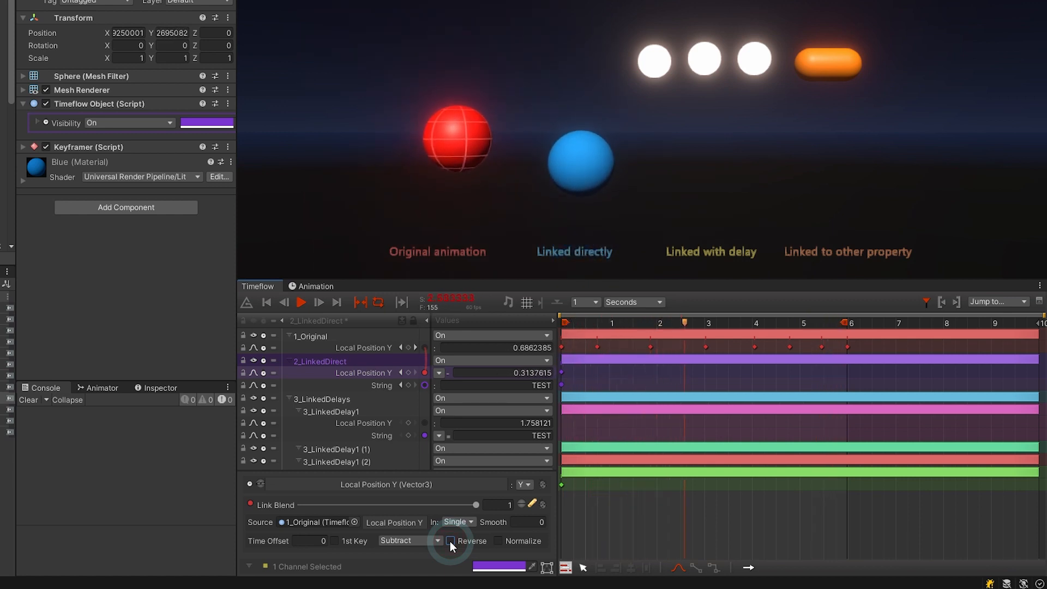
left_click(439, 373)
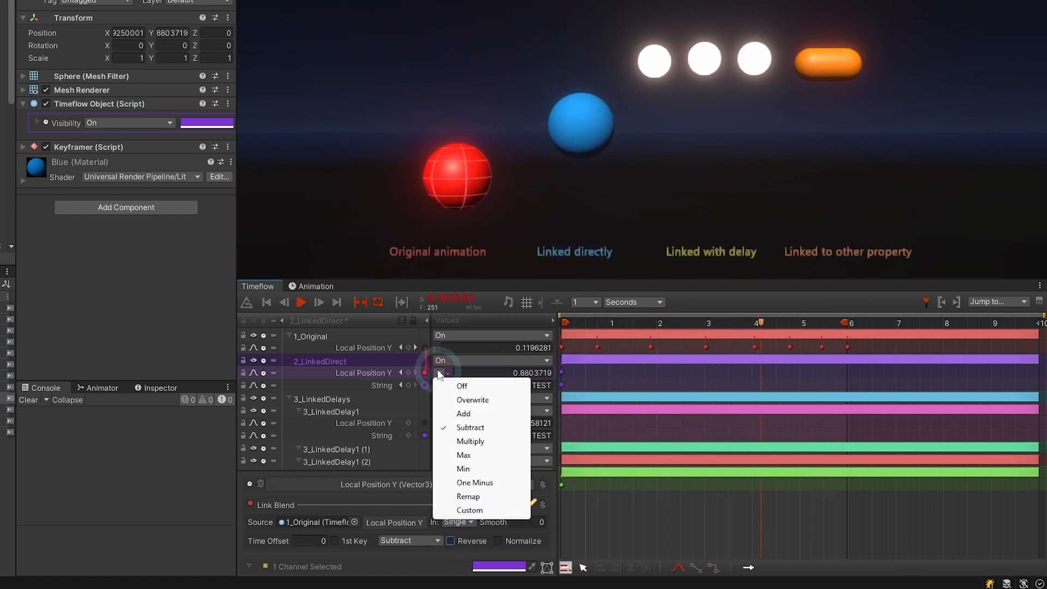
Try the Multiply and Max blend modes, settle on Add, then link 3_LinkedDelay1's Local Position Y to 1_Original's.
left_click(462, 441)
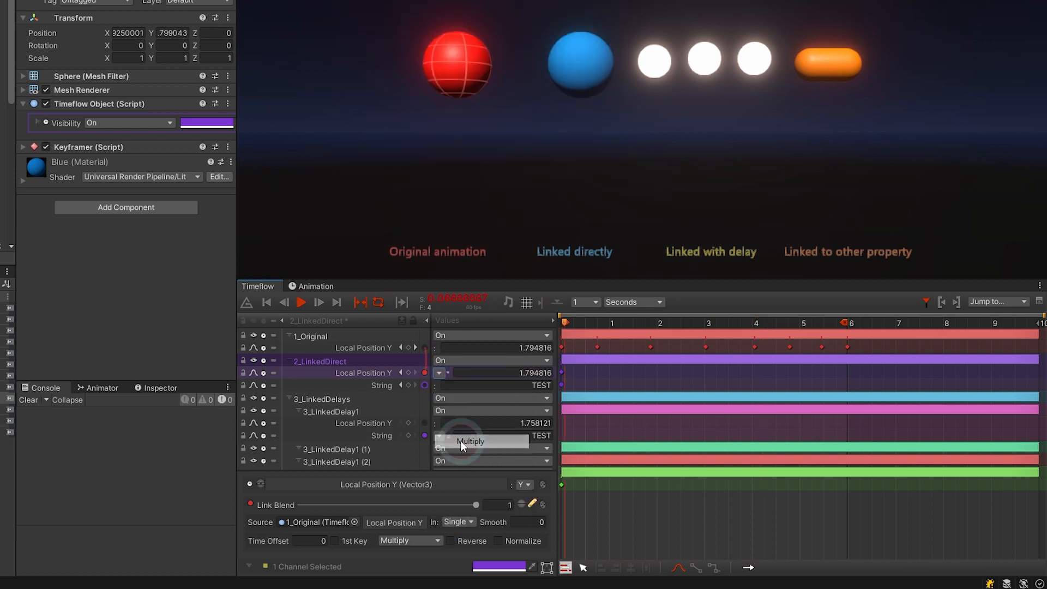
left_click(439, 373)
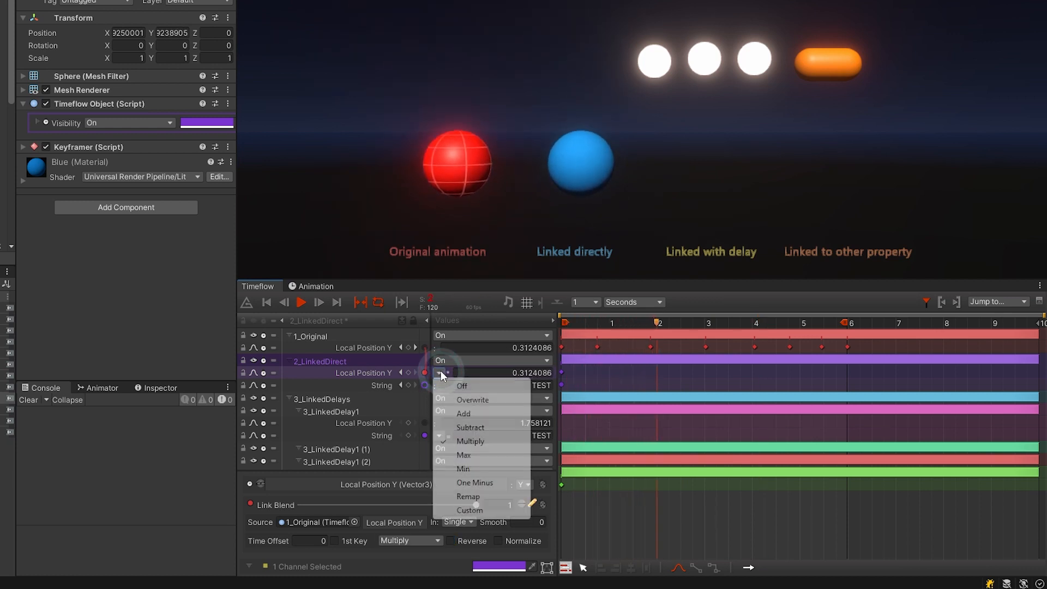
left_click(463, 455)
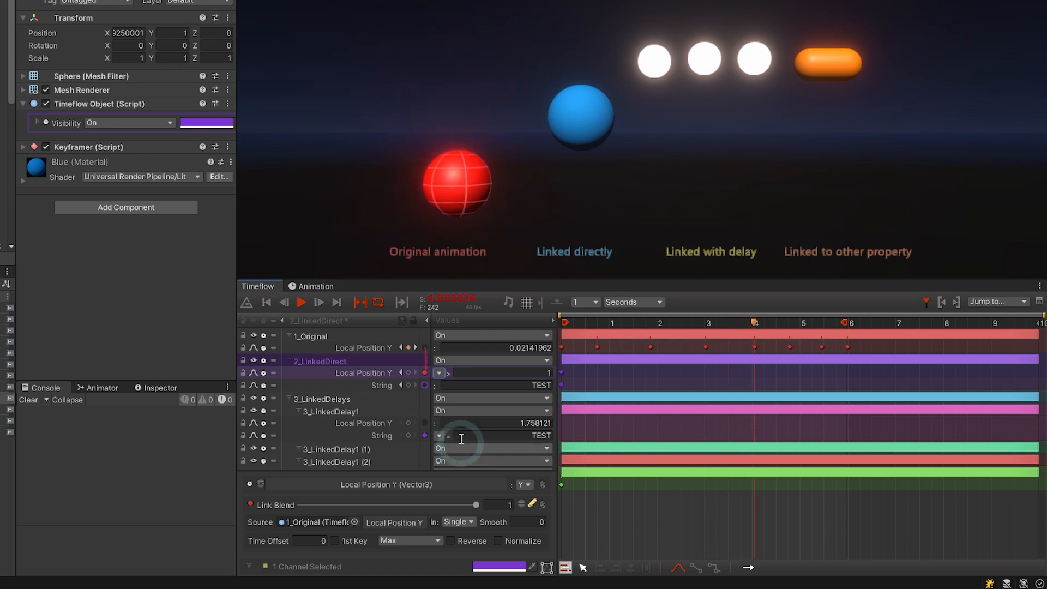
left_click(446, 373)
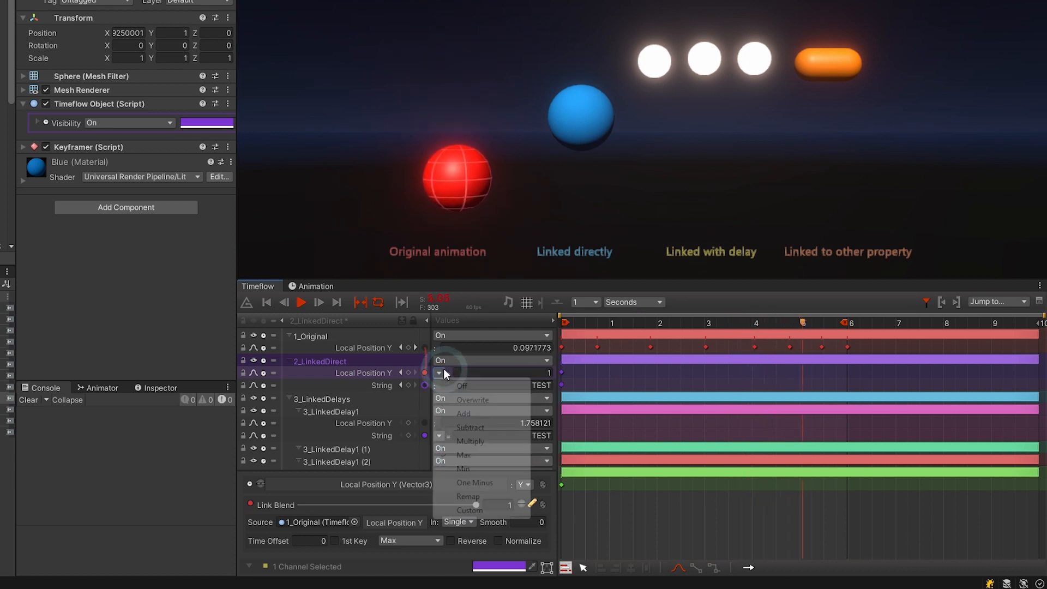
left_click(450, 412)
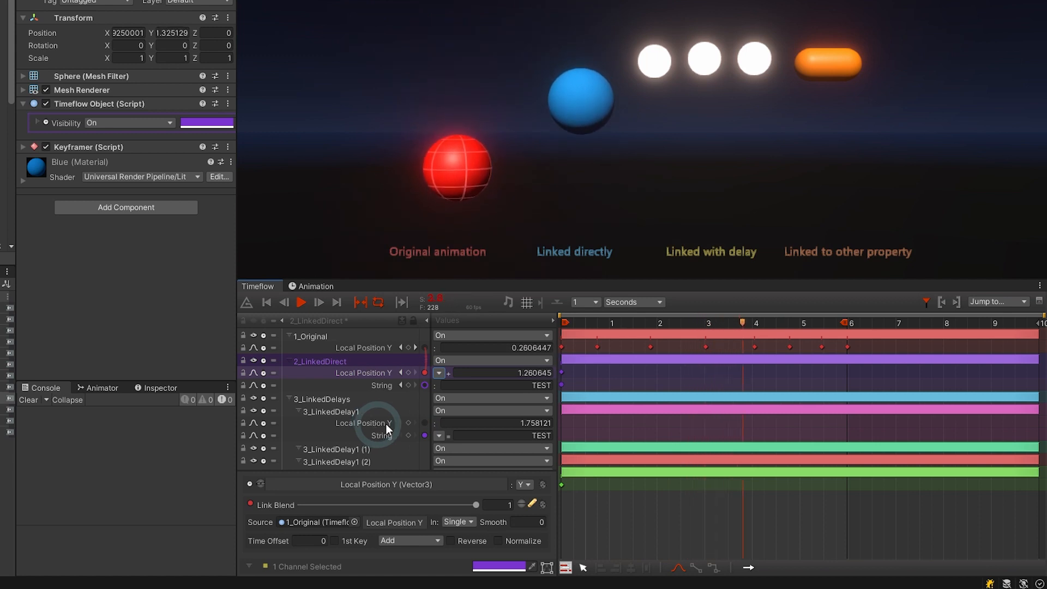
left_click(425, 424)
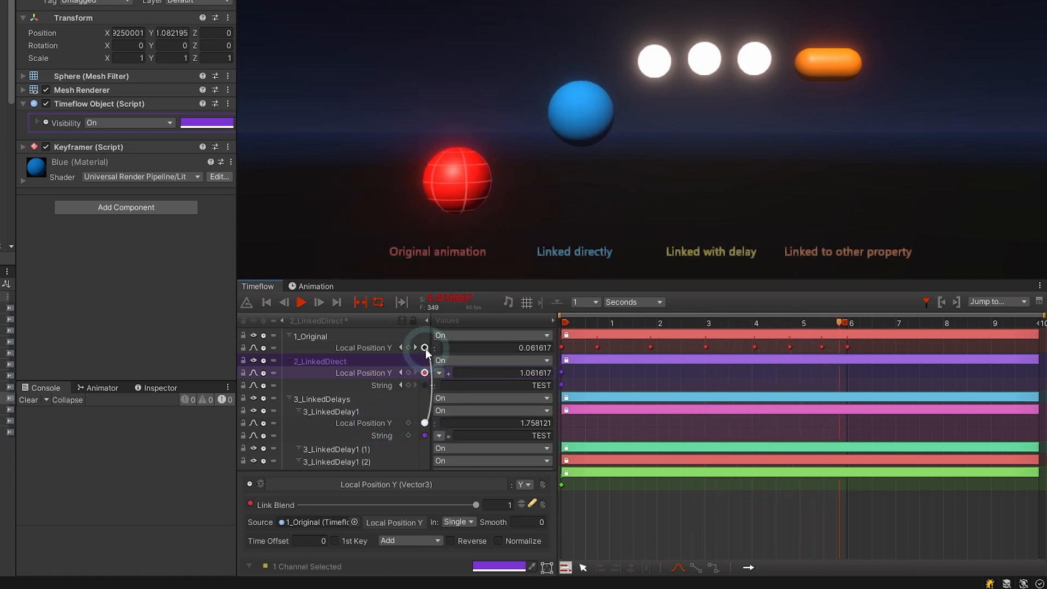
Set 3_LinkedDelay1's link blend to Add, fix the warning by adding a base keyframe, and restart playback.
left_click(439, 423)
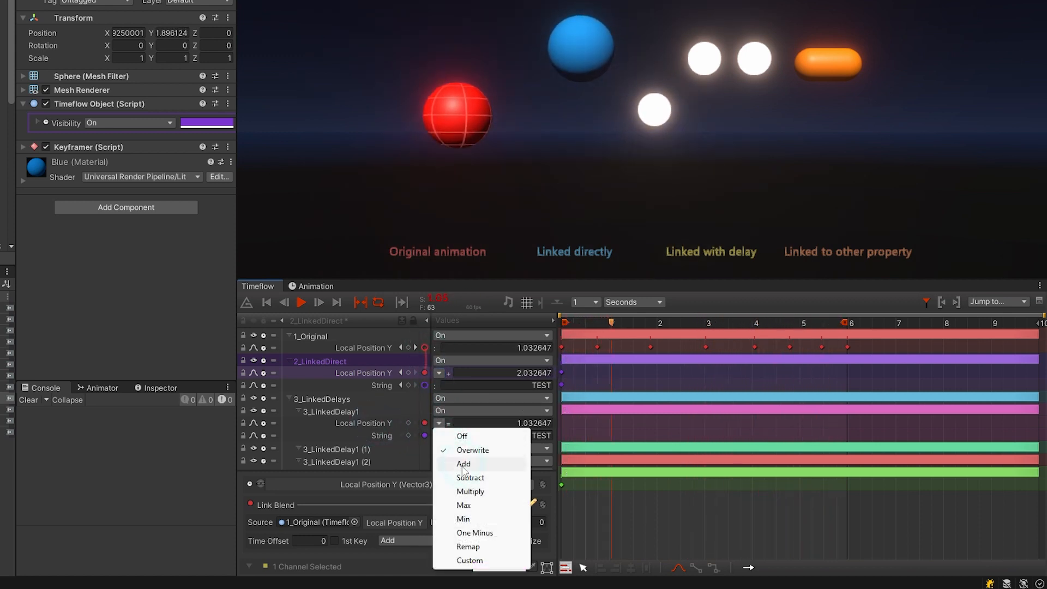
left_click(463, 462)
left_click(451, 423)
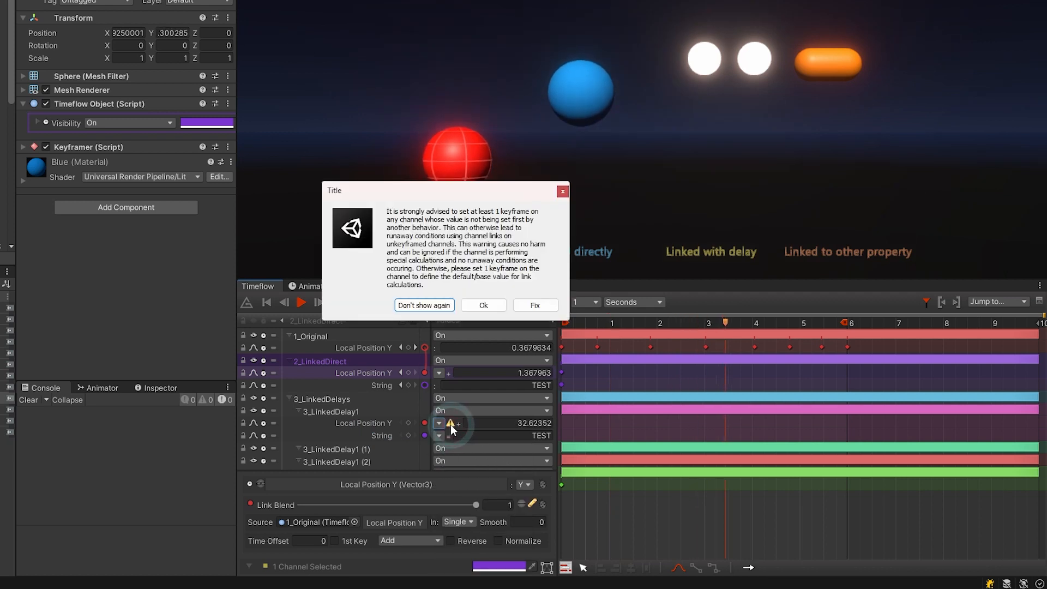
left_click(534, 306)
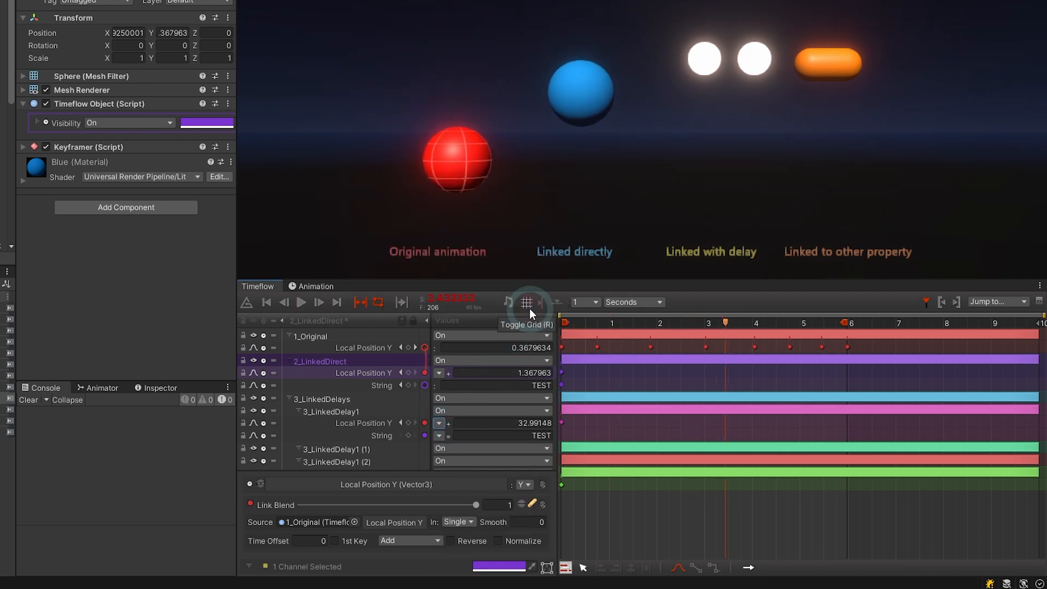
left_click(577, 322)
key("space")
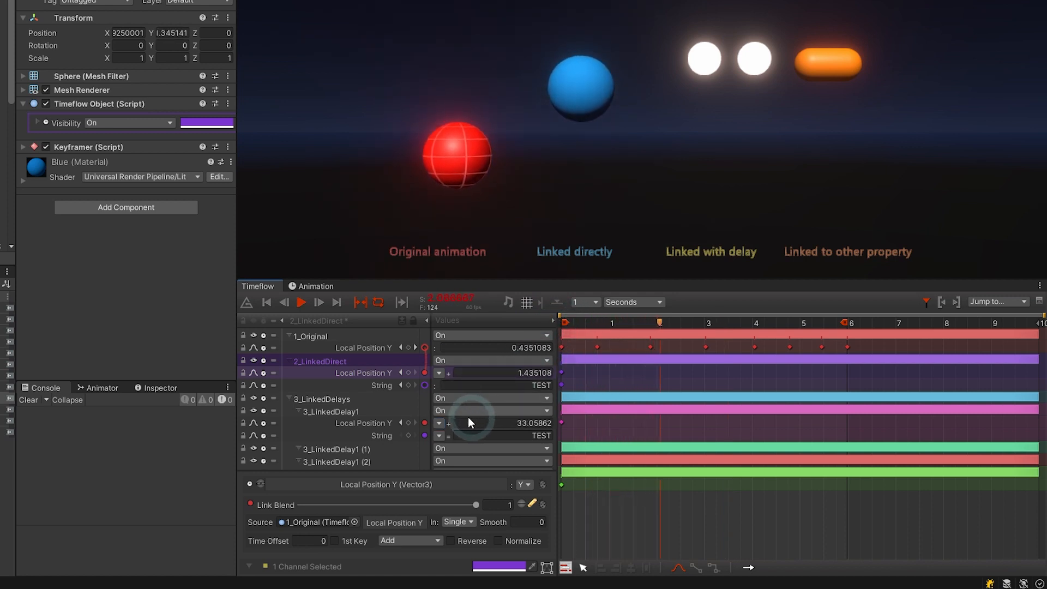
Try the Custom blend mode, return to Add, and toggle the Local Position Y link off and on.
left_click(384, 421)
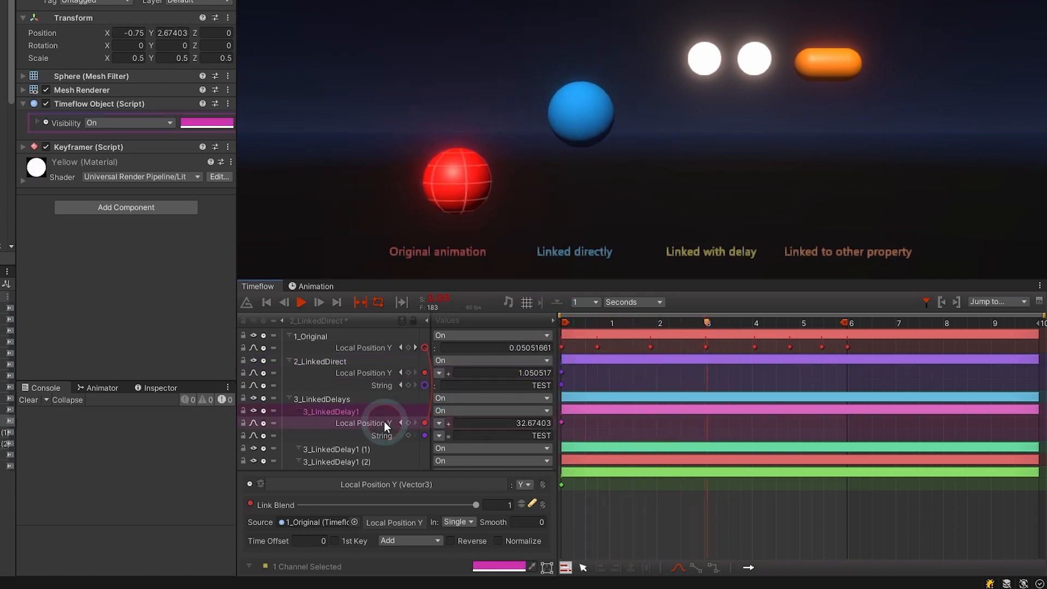
left_click(396, 537)
left_click(408, 538)
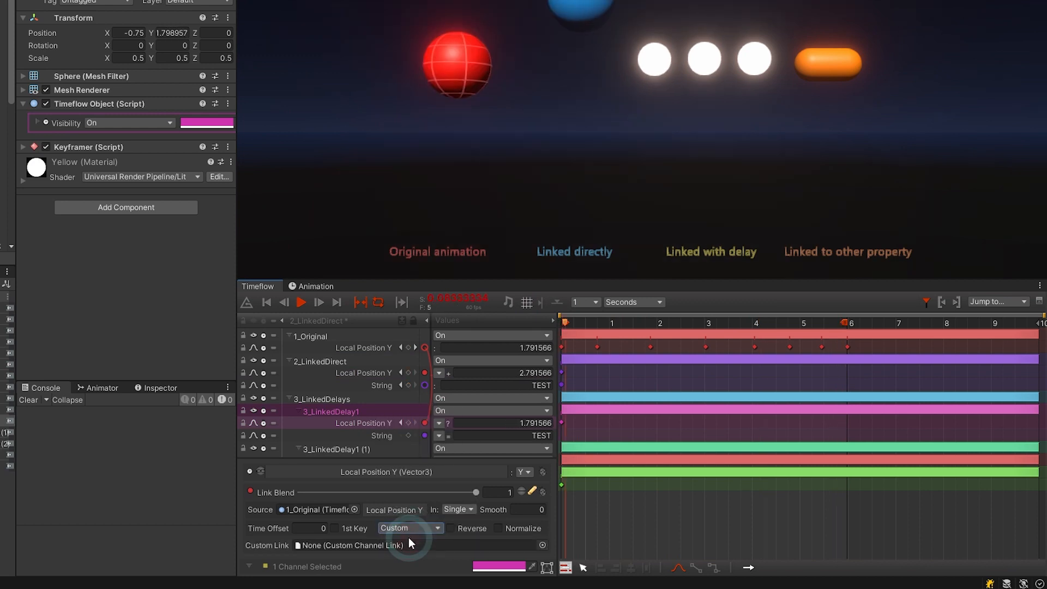
left_click(403, 545)
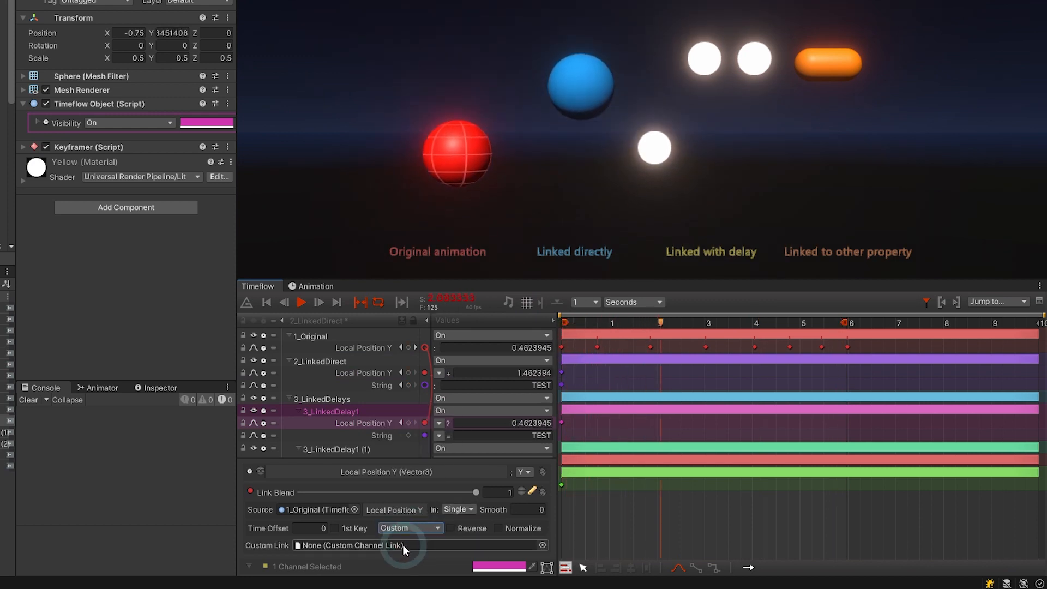
left_click(409, 528)
left_click(431, 411)
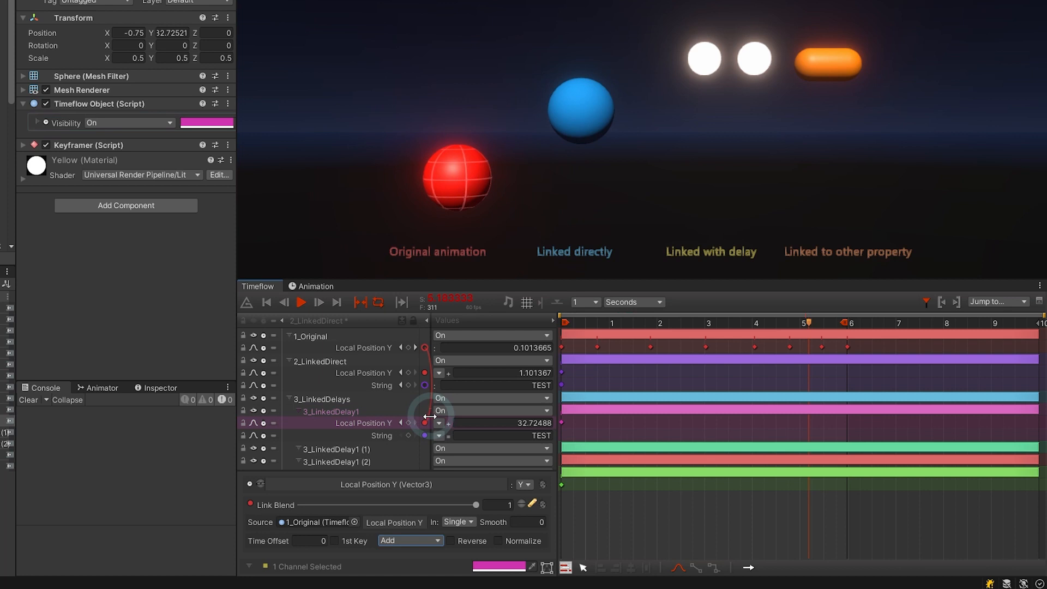
left_click(425, 423)
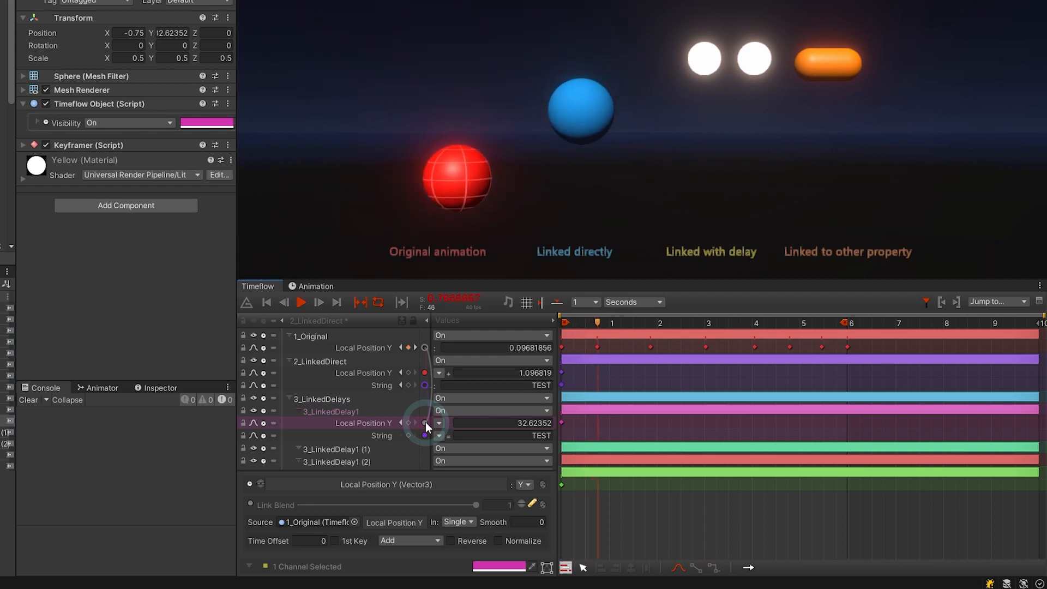
left_click(425, 423)
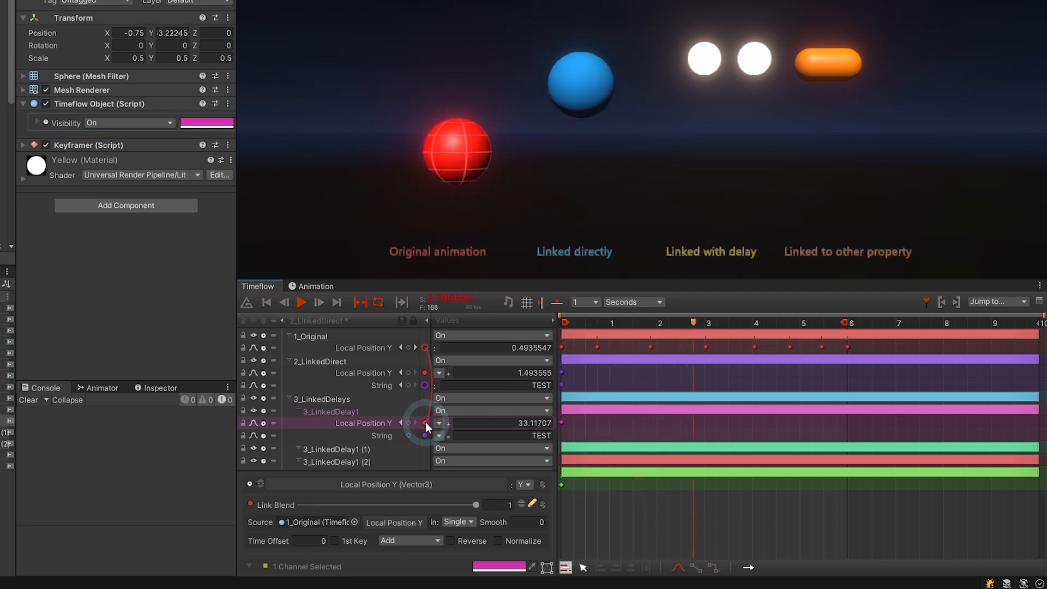
Link Local Position Y of 3_LinkedDelay1 (1), 3_LinkedDelay1 (2) and 4_LinkedProperty to 1_Original's Local Position Y.
left_click(361, 447)
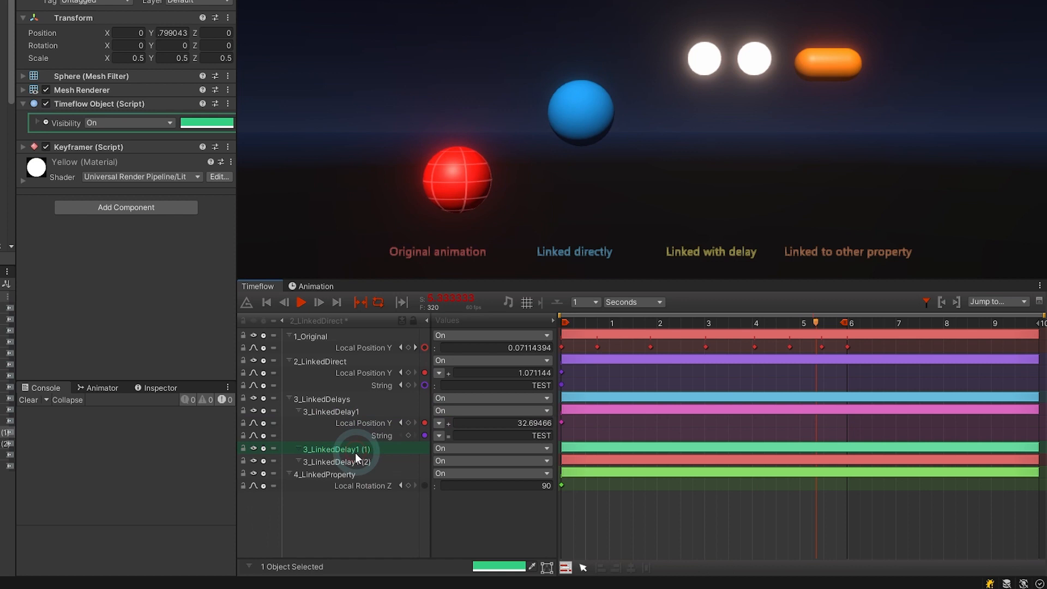
left_click_drag(429, 355, 425, 350)
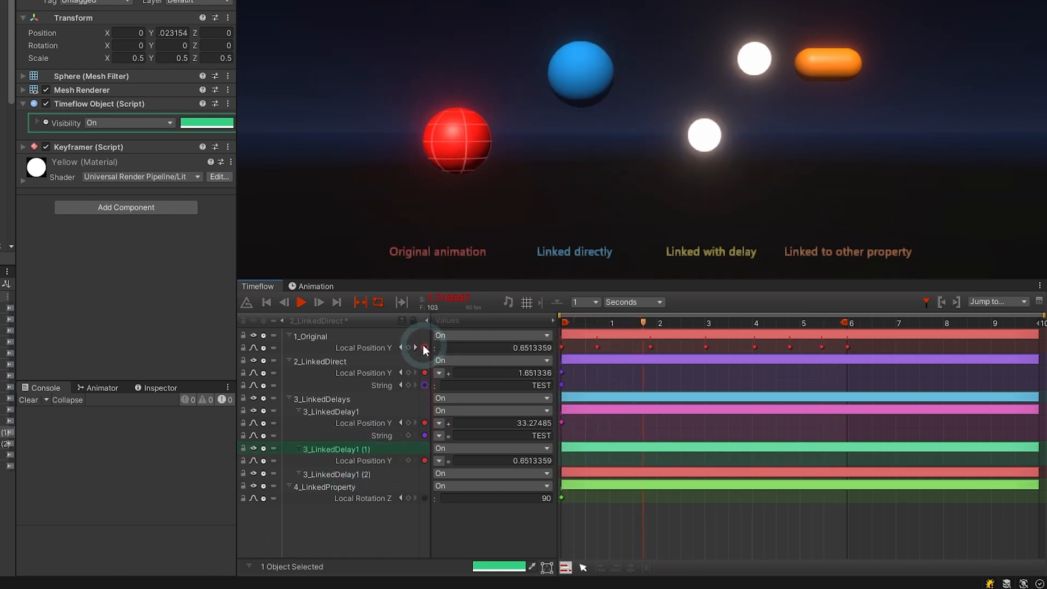
left_click(351, 472)
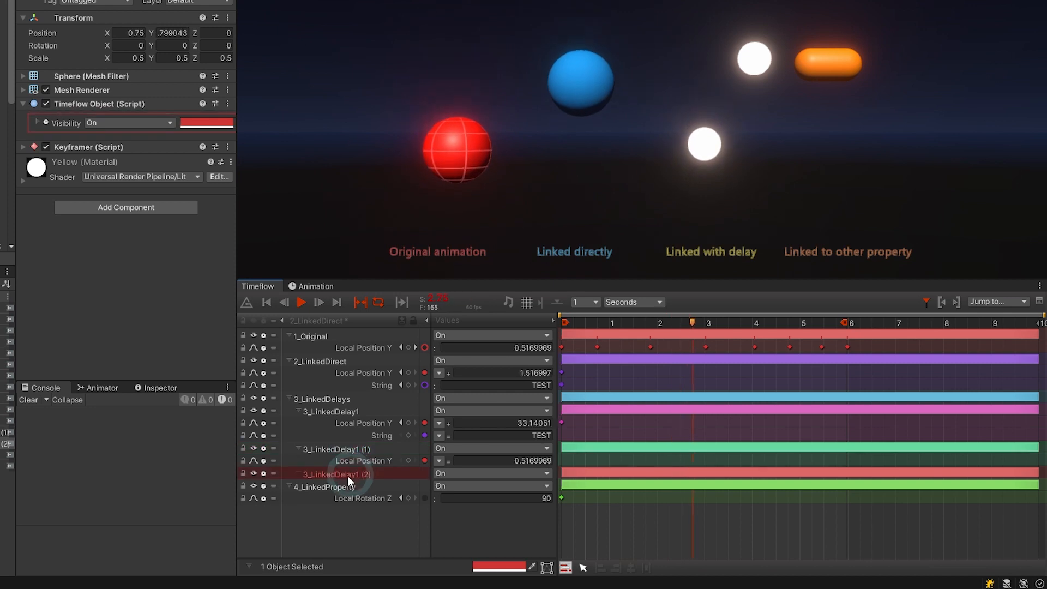
left_click(340, 485, "ctrl")
left_click_drag(390, 448, 427, 350)
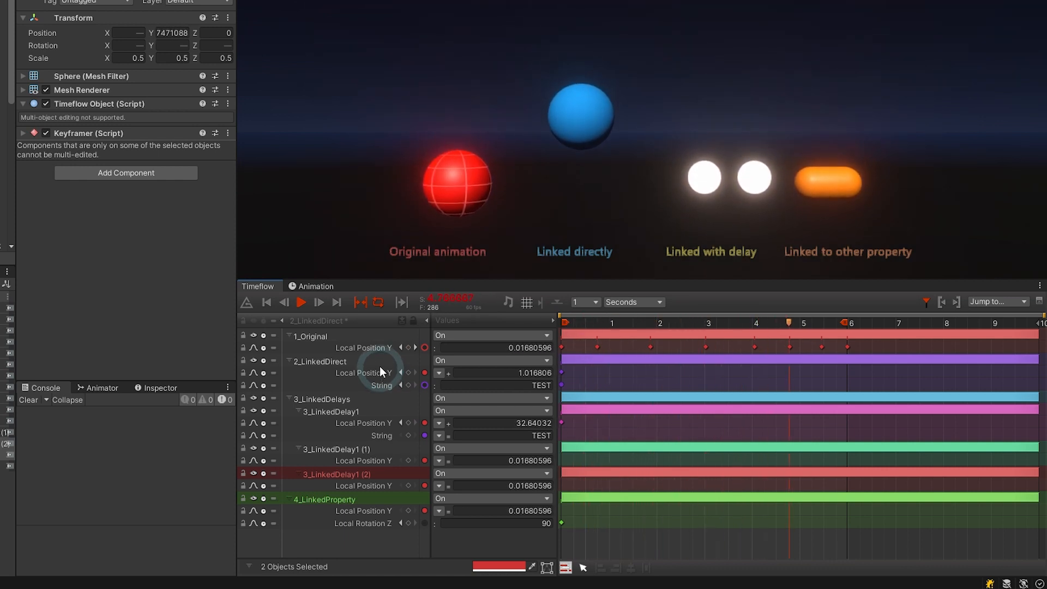
left_click(378, 362)
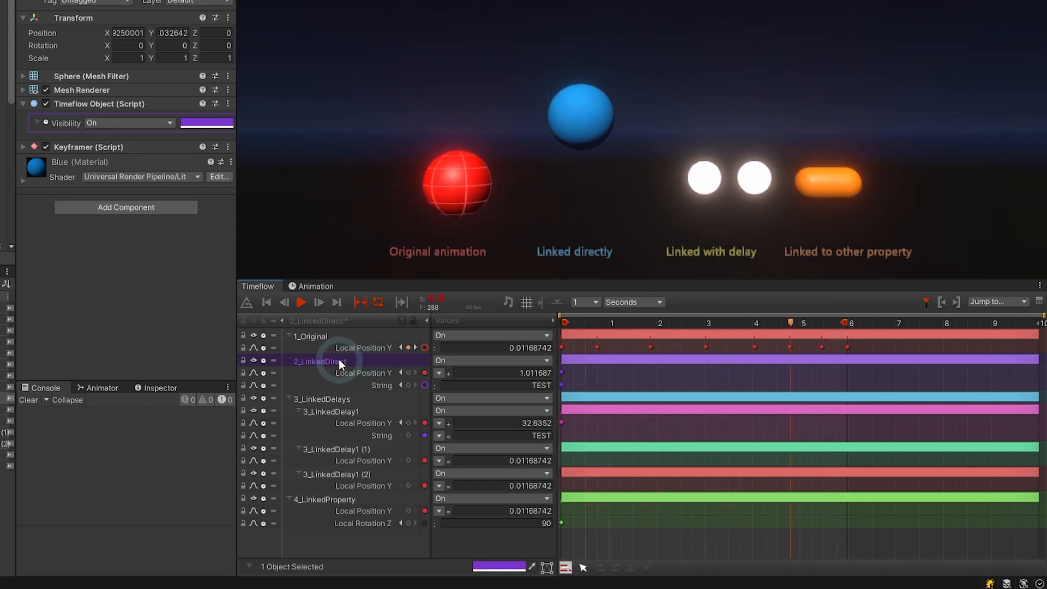
Add a Data Only Float channel to 2_LinkedDirect and link it to 1_Original's Local Position Y.
right_click(338, 359)
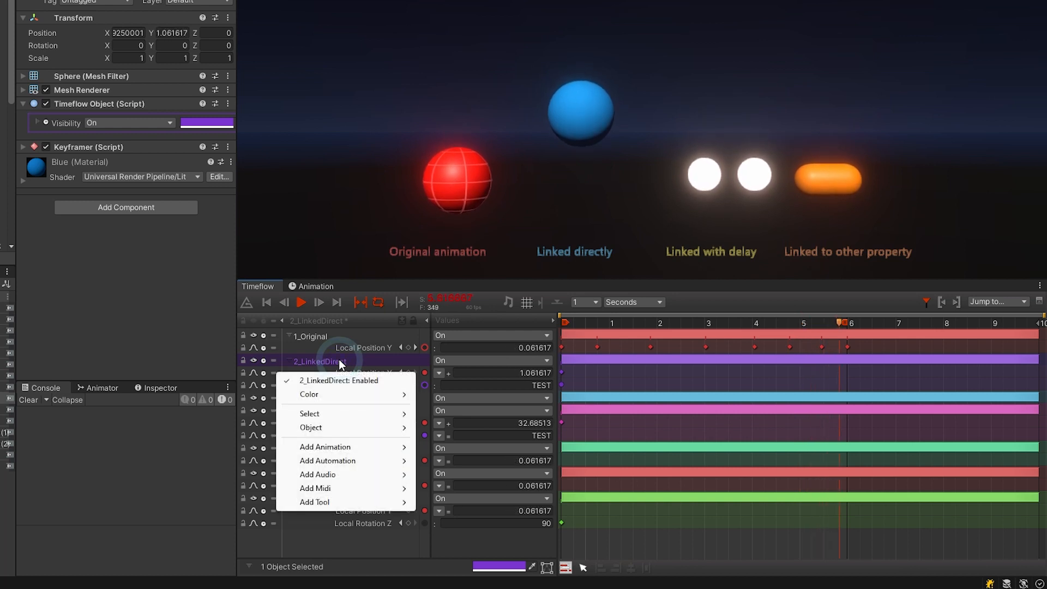
mouse_move(350, 448)
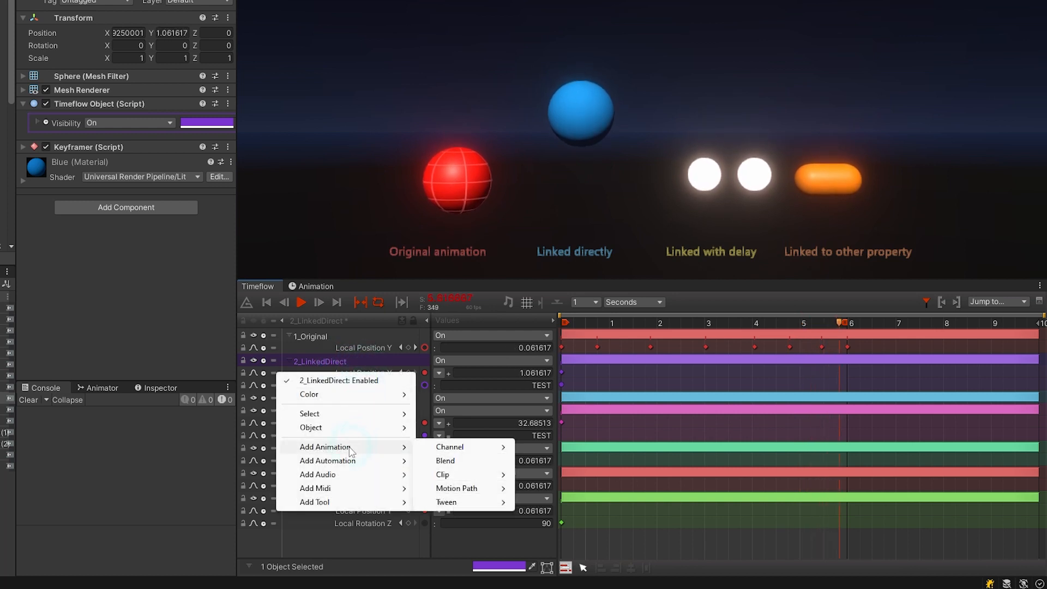
mouse_move(475, 450)
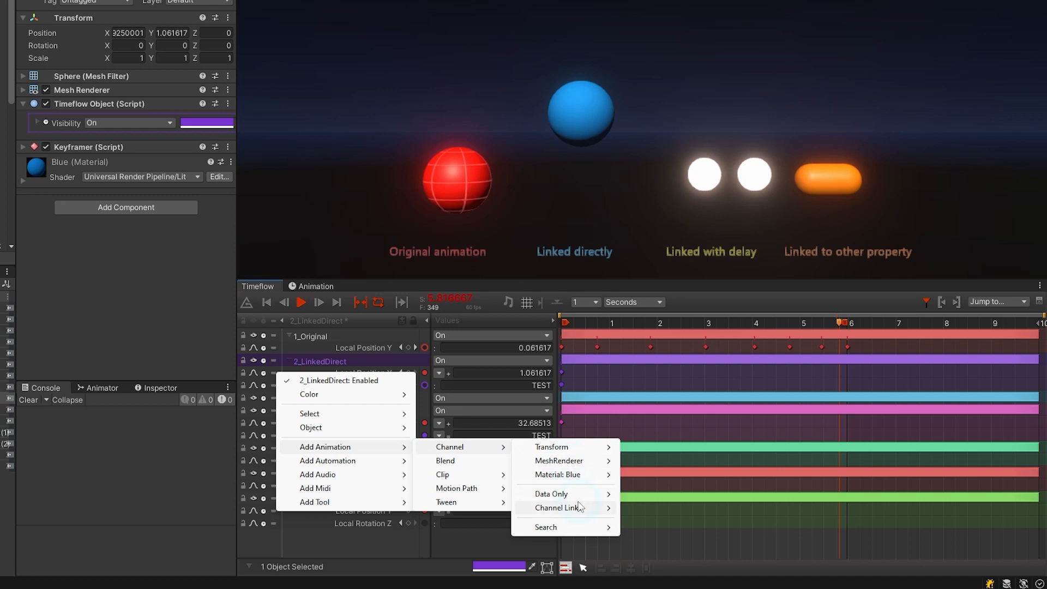
mouse_move(599, 498)
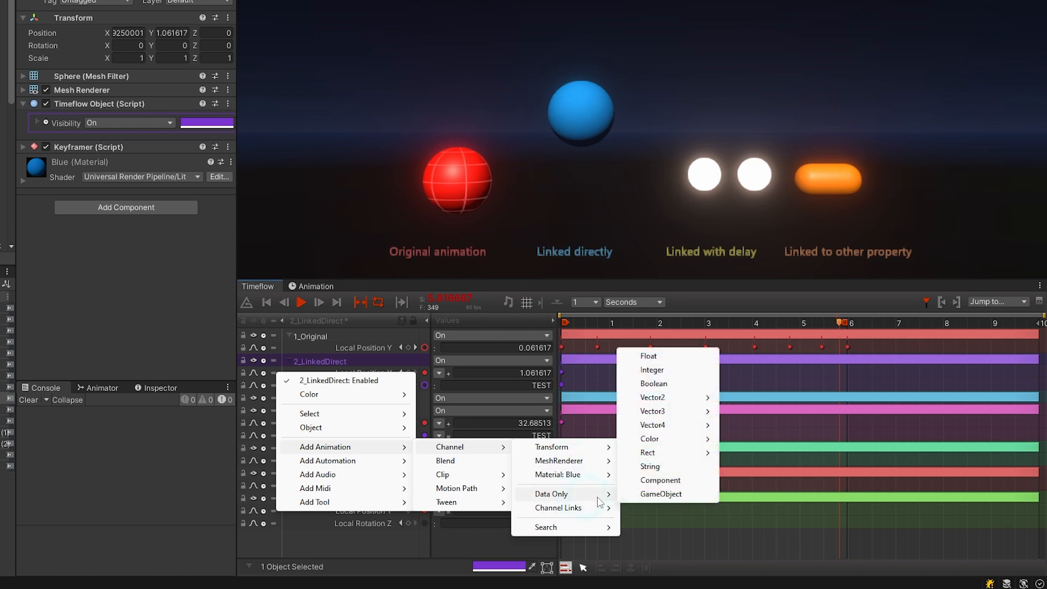
left_click(669, 363)
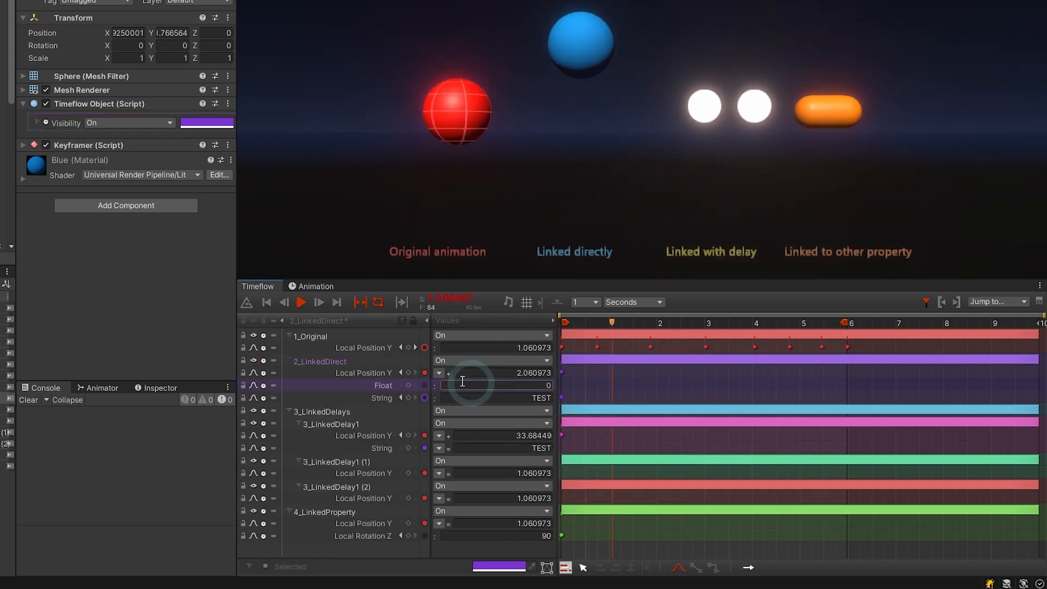
left_click_drag(434, 384, 424, 348)
Switch the Float link's blend mode to Multiply and key the Float at 0.5.
left_click(439, 386)
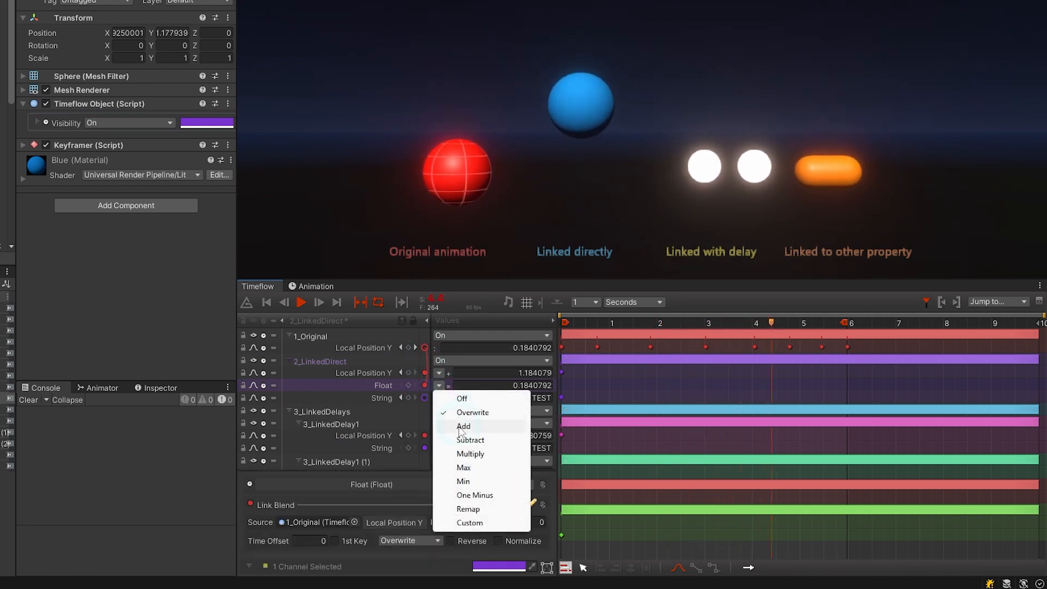
left_click(471, 454)
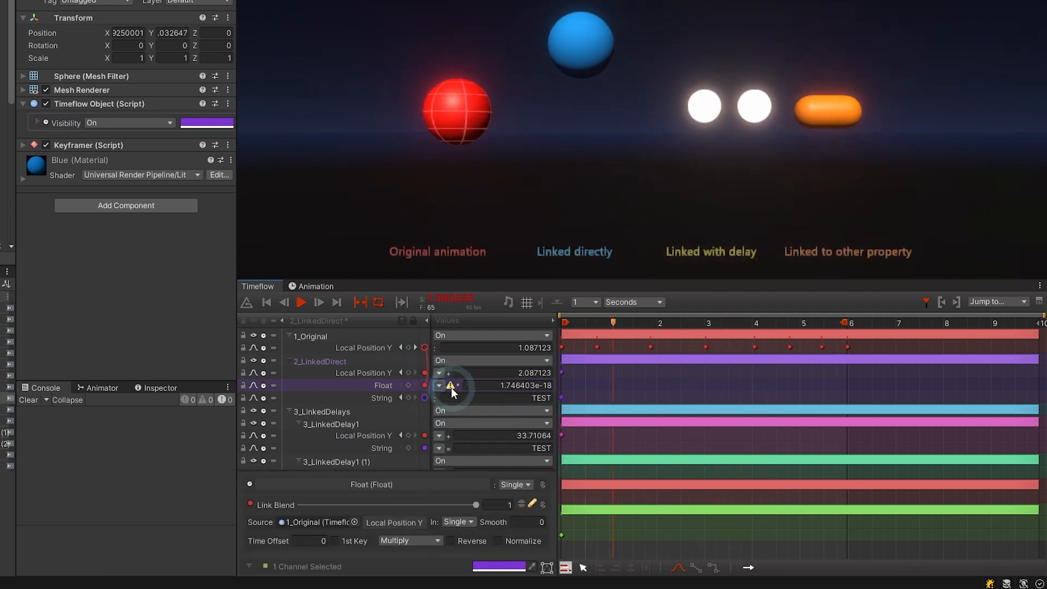
left_click(408, 385)
left_click(303, 549)
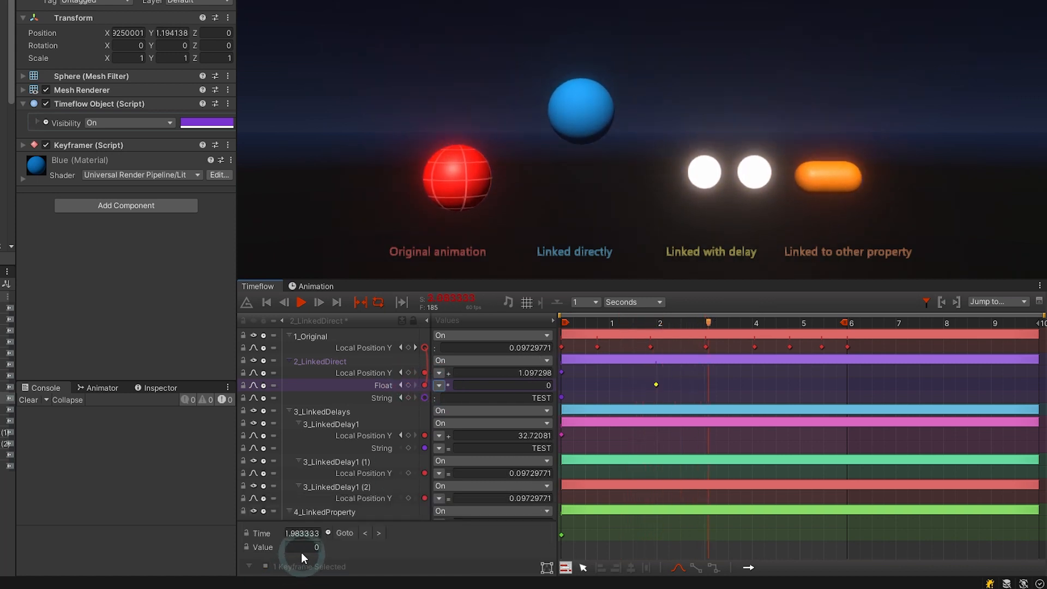
type("0.5")
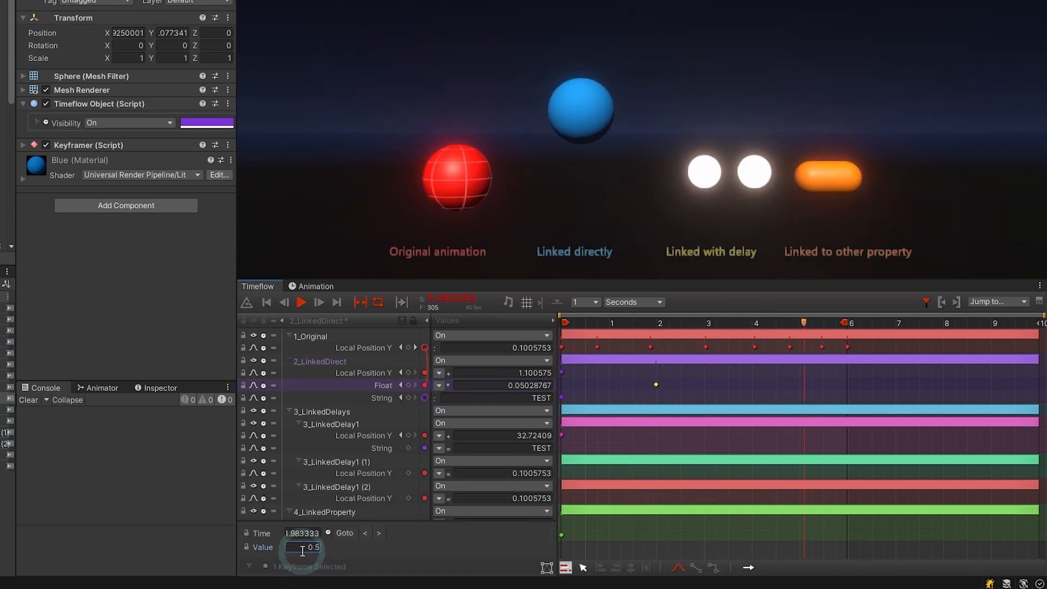
left_click(424, 386)
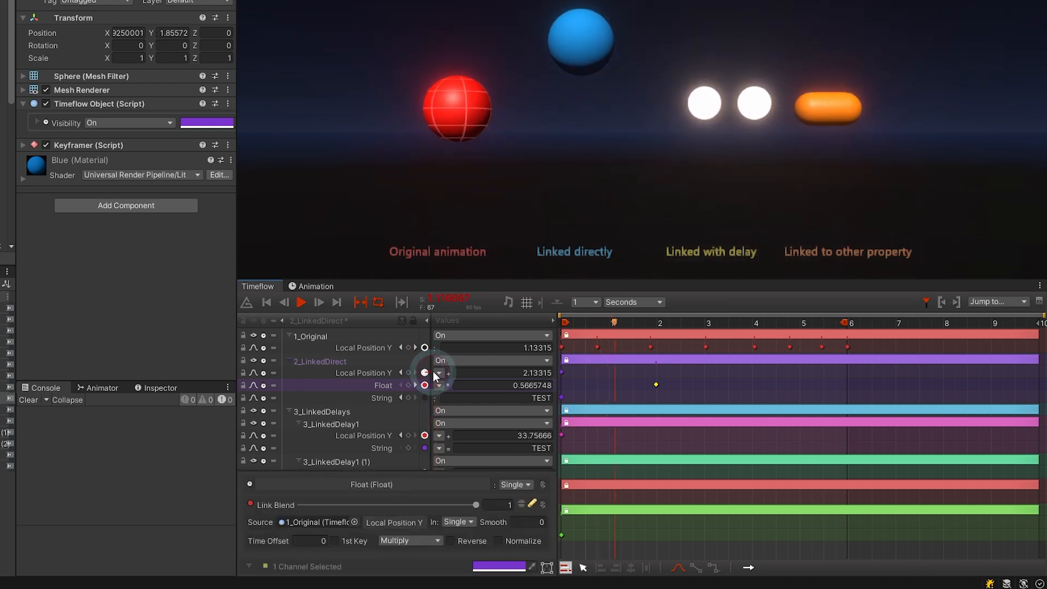
Change the blue ball's Local Position Y link so it drives the X axis instead.
left_click(362, 373)
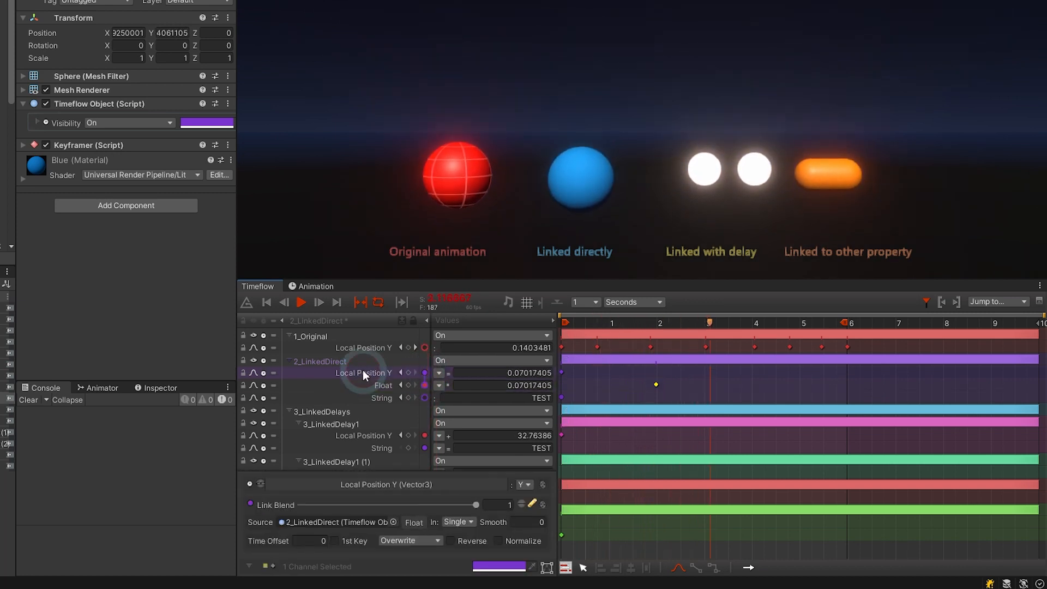
left_click(447, 483)
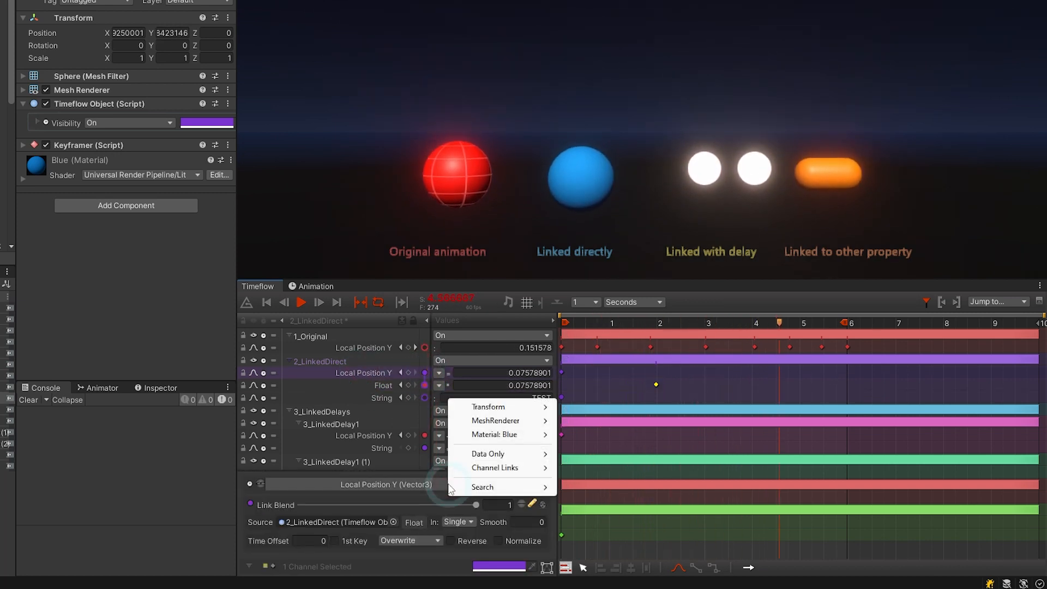
left_click(530, 499)
left_click(528, 485)
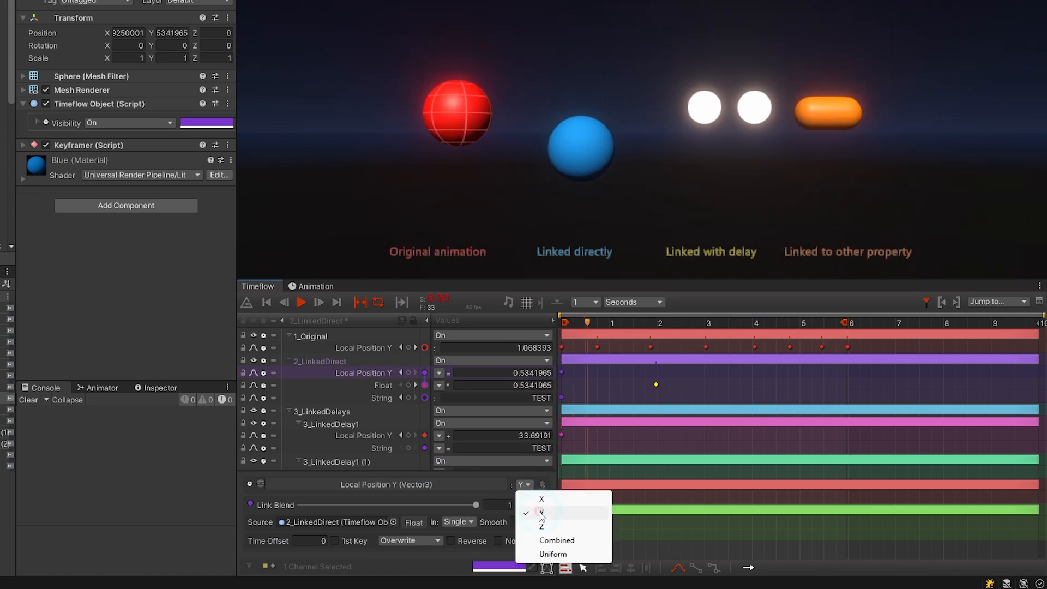
left_click(541, 499)
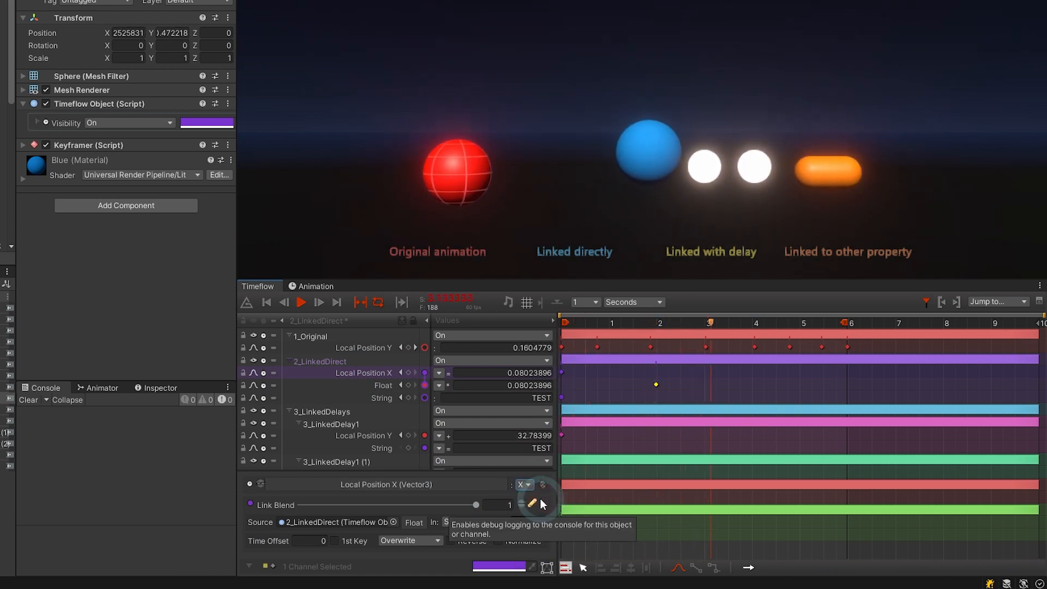
Inspect the Local Position X channel's options, then select the 2_LinkedDirect object.
right_click(377, 373)
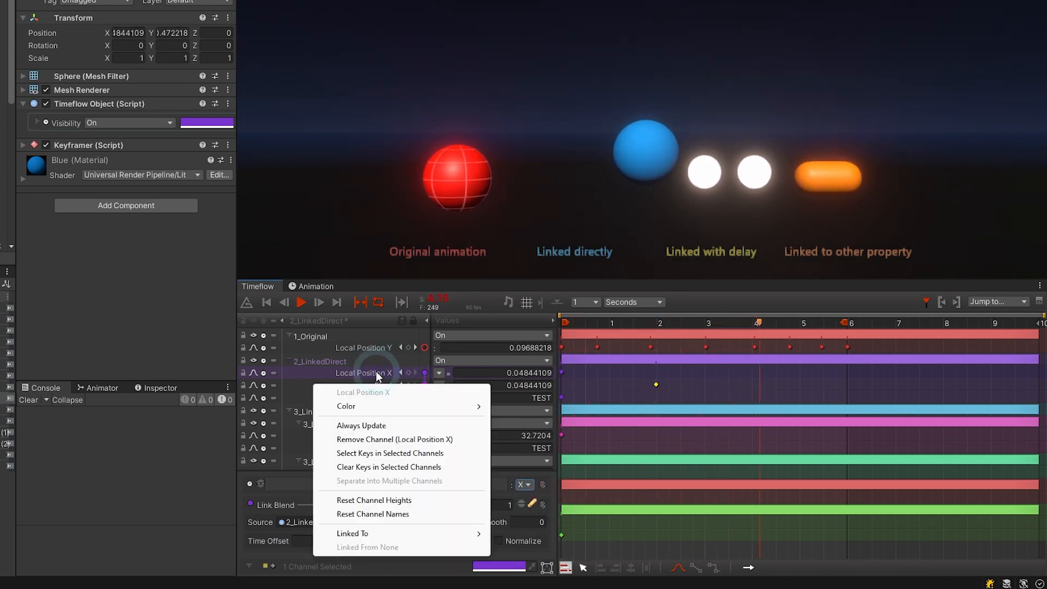
mouse_move(376, 537)
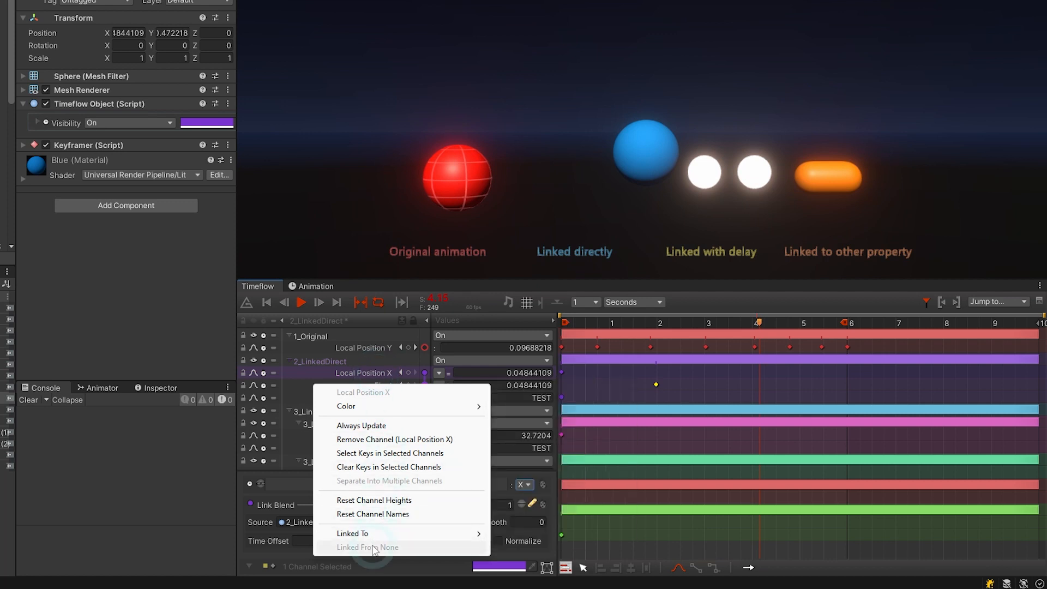
left_click(375, 548)
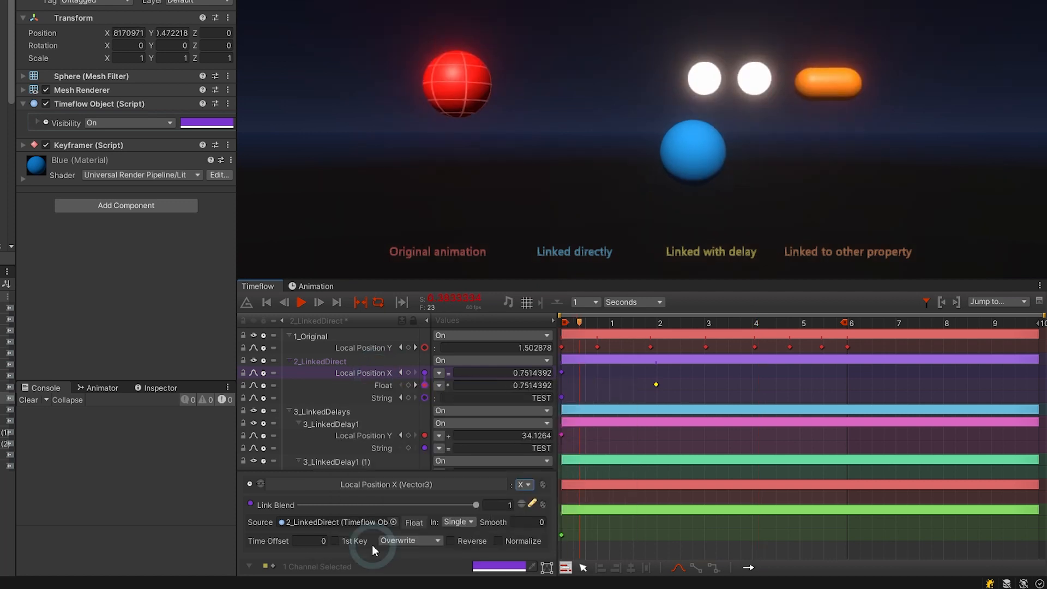
left_click(323, 361)
Isolate 2_LinkedDirect and reveal the Float's source channel with Linked To > Show and Select Channels.
double_click(323, 358)
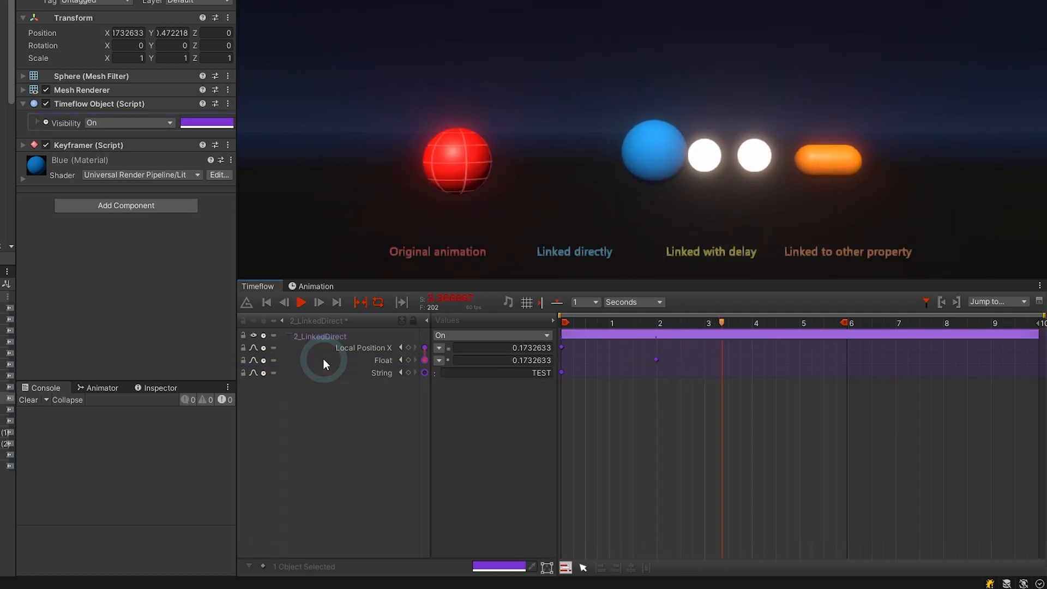
left_click(382, 360)
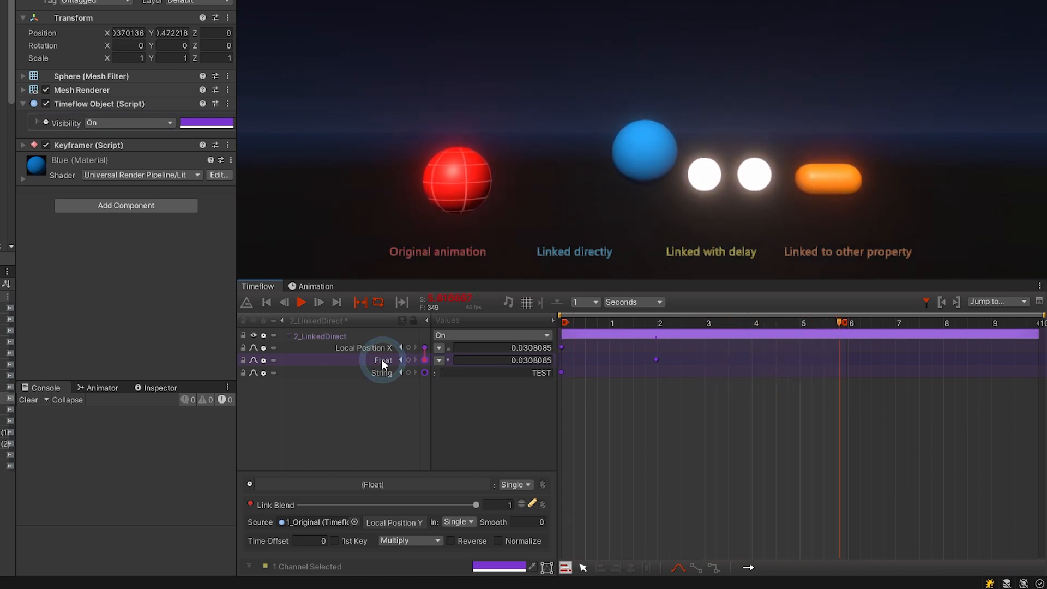
right_click(384, 363)
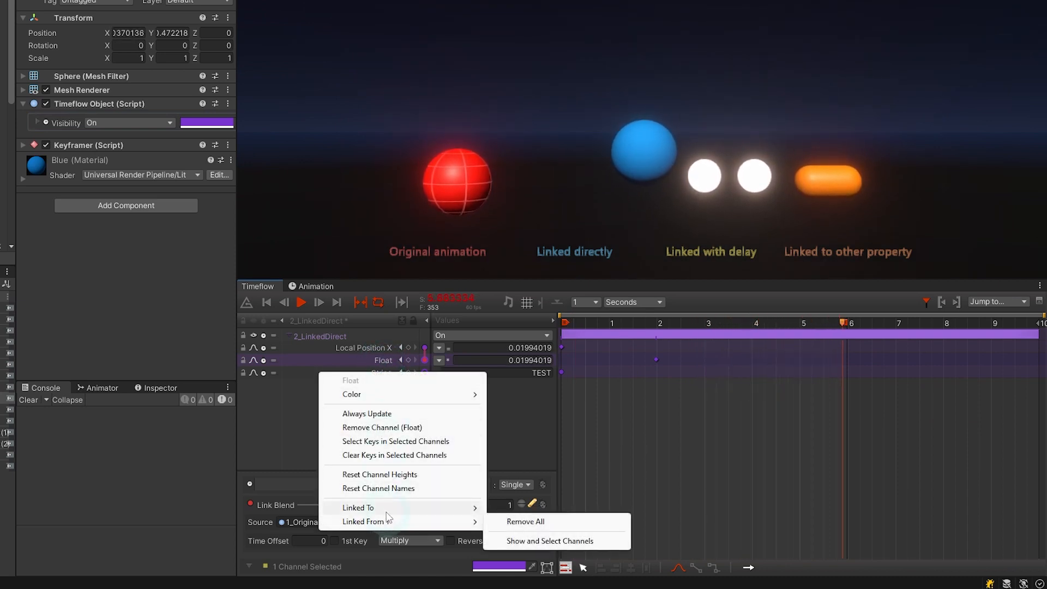
mouse_move(387, 513)
left_click(577, 391)
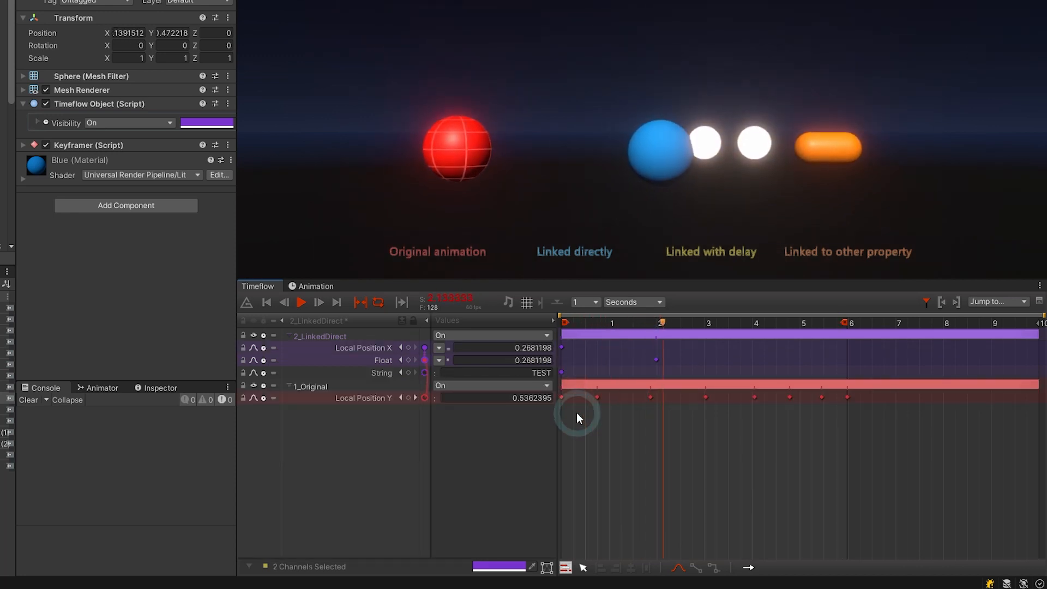
Remove all links from 1_Original's Local Position Y, confirm with Ok, and clear the selection.
right_click(365, 398)
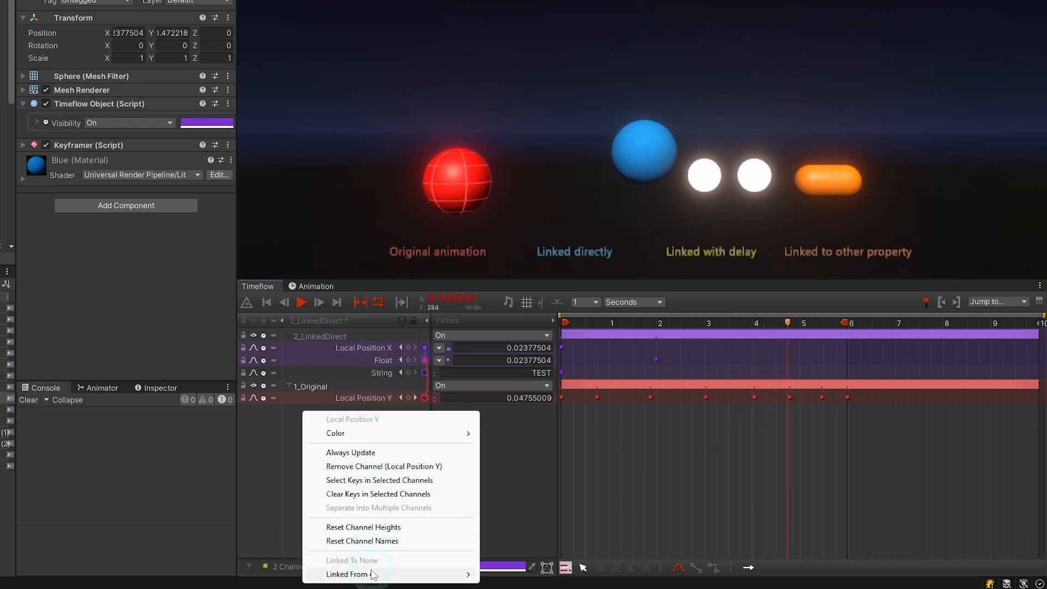
mouse_move(373, 574)
left_click(519, 555)
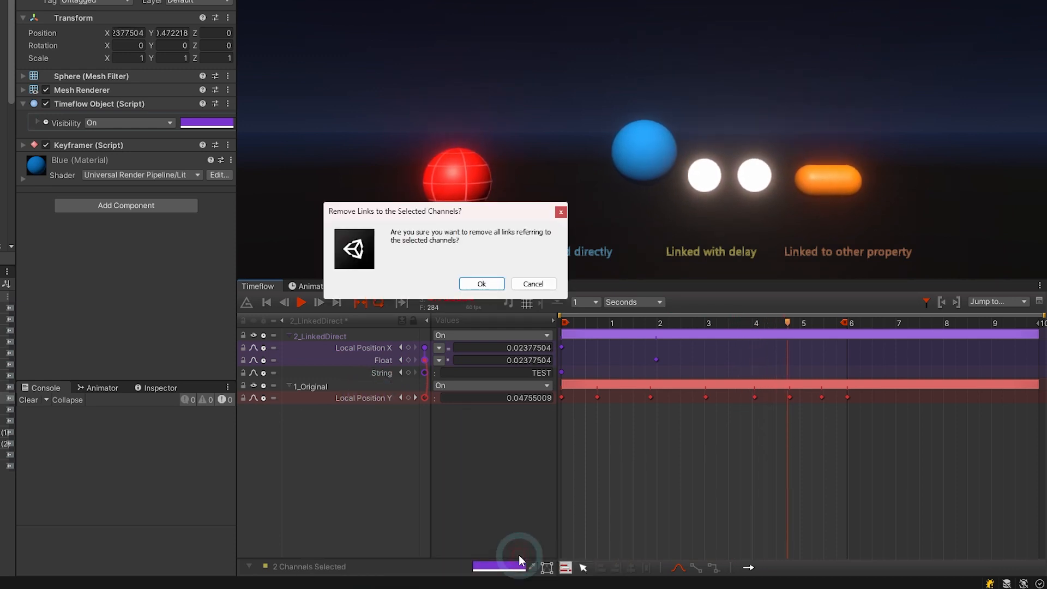
left_click(482, 283)
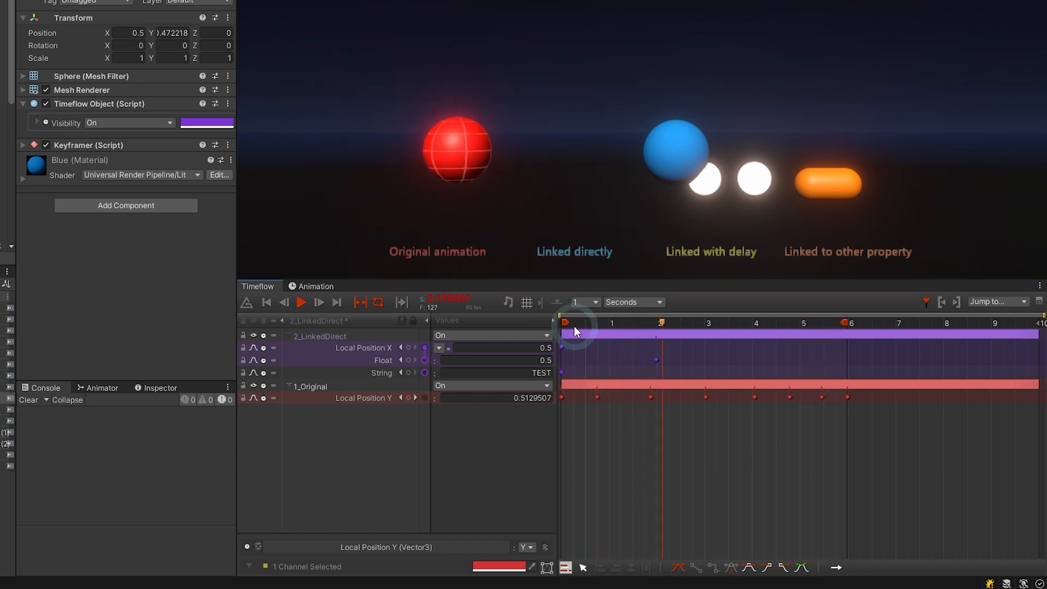
left_click(351, 457)
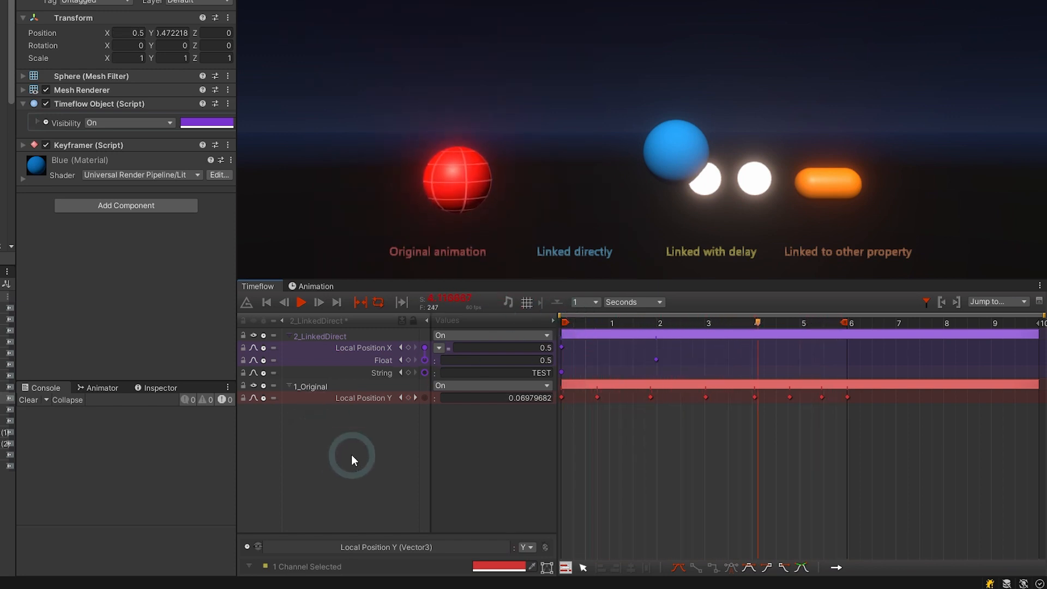